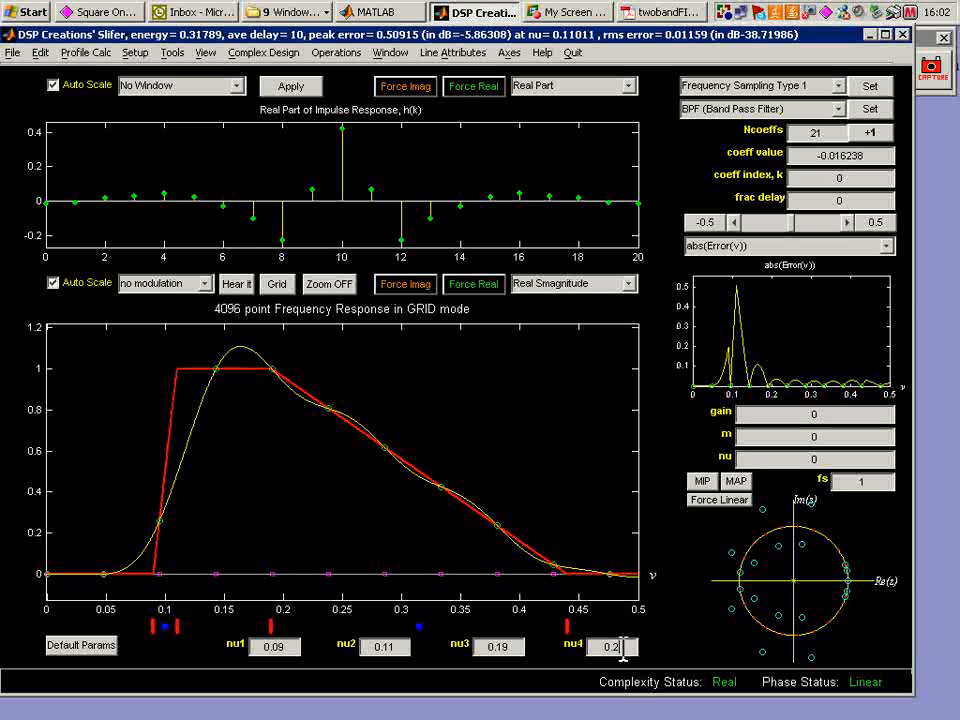
# Step: Set the band-pass nu4 edge to 0.21, and open the Target Profile Calculator, moving it clear of the Slifer plots
pyautogui.press('Return')
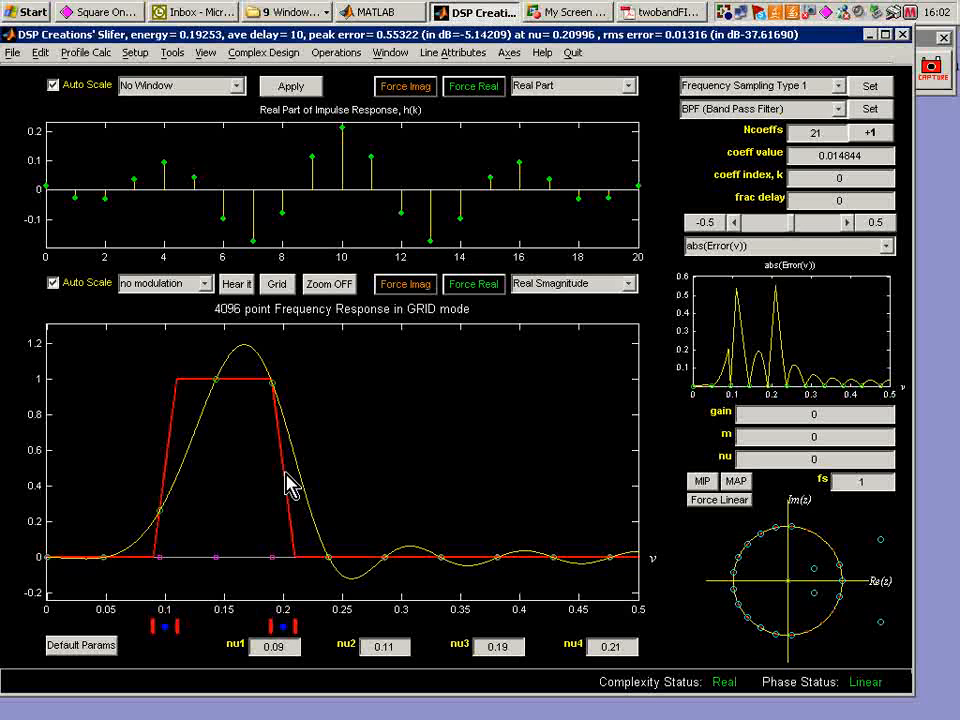
pyautogui.click(88, 55)
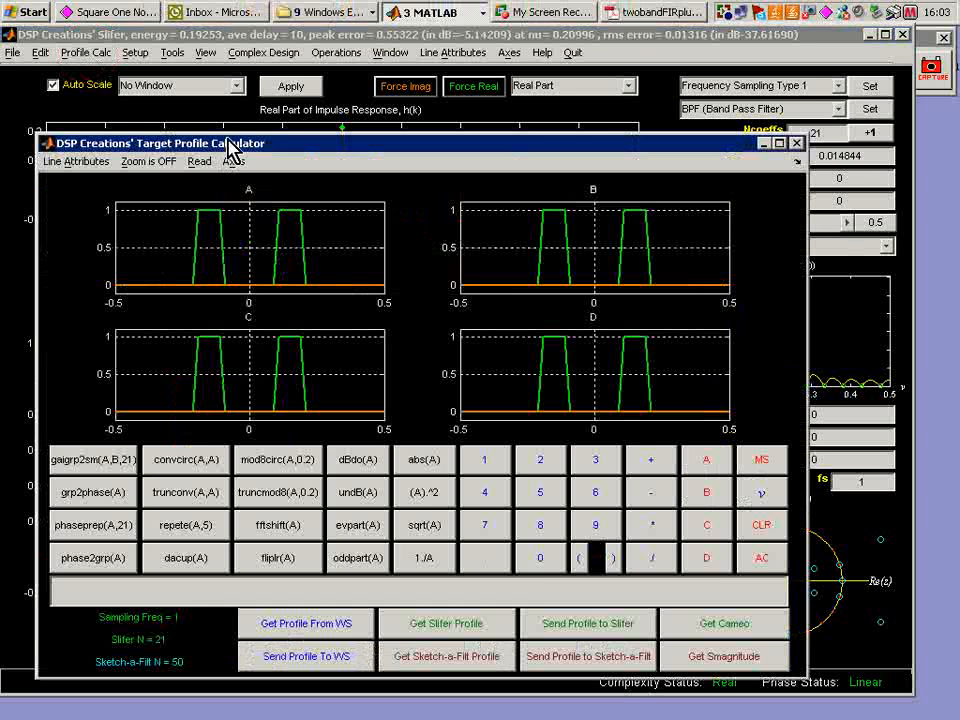
pyautogui.moveTo(228, 148); pyautogui.dragTo(291, 117)
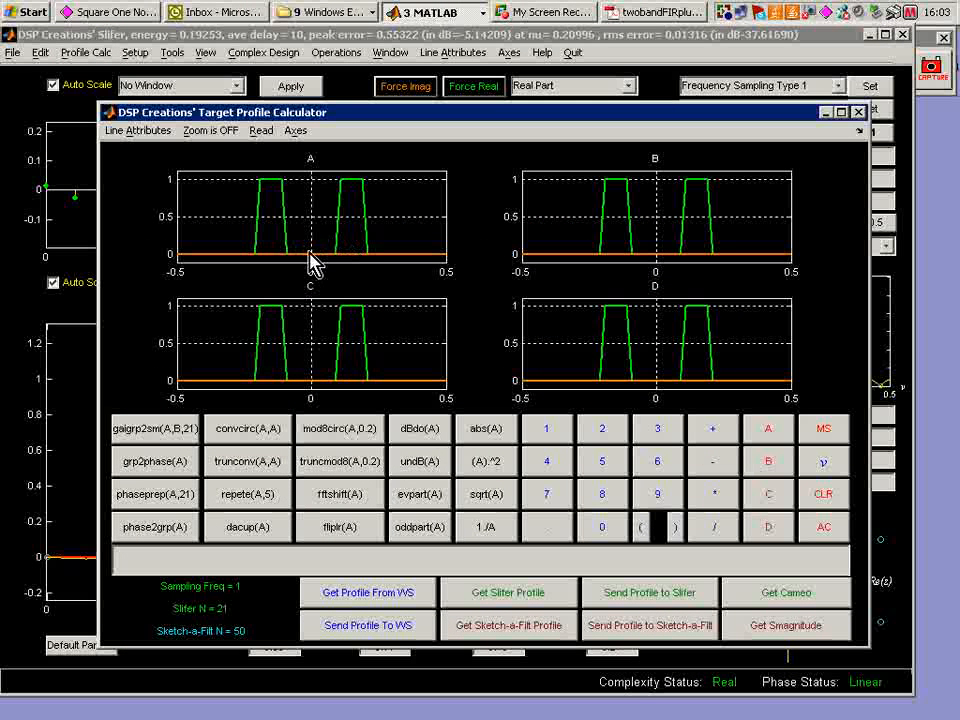
pyautogui.moveTo(240, 112); pyautogui.dragTo(895, 140)
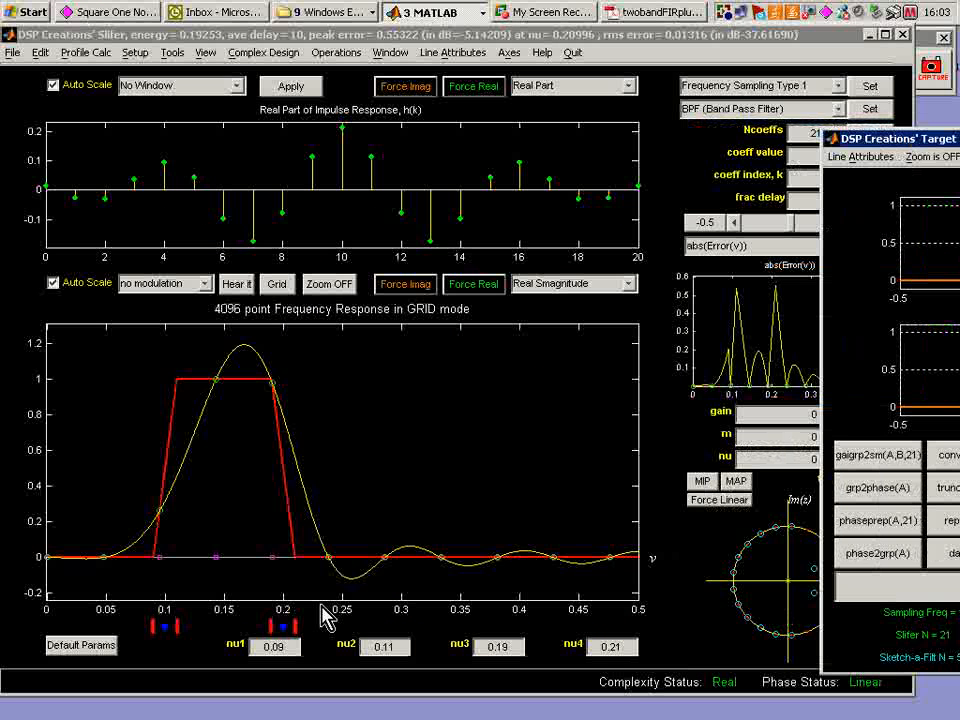
# Step: Set the upper edges of the band-pass target in Slifer to nu4 = 0.41 and nu3 = 0.39
pyautogui.click(609, 647)
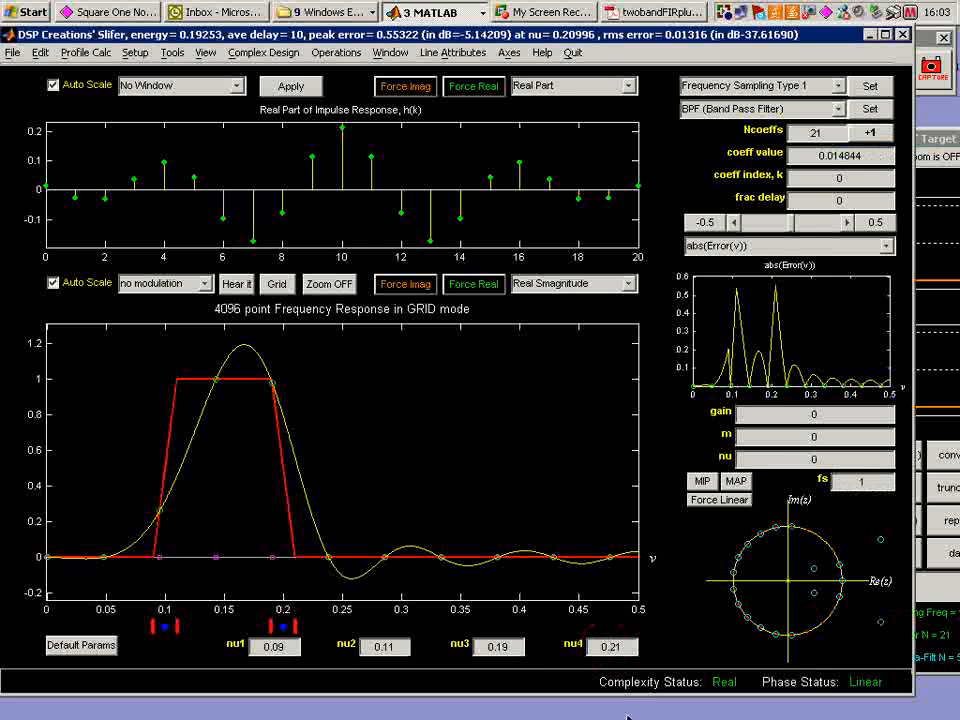
pyautogui.write('4')
pyautogui.press('Delete')
pyautogui.press('Delete')
pyautogui.write('1')
pyautogui.press('Return')
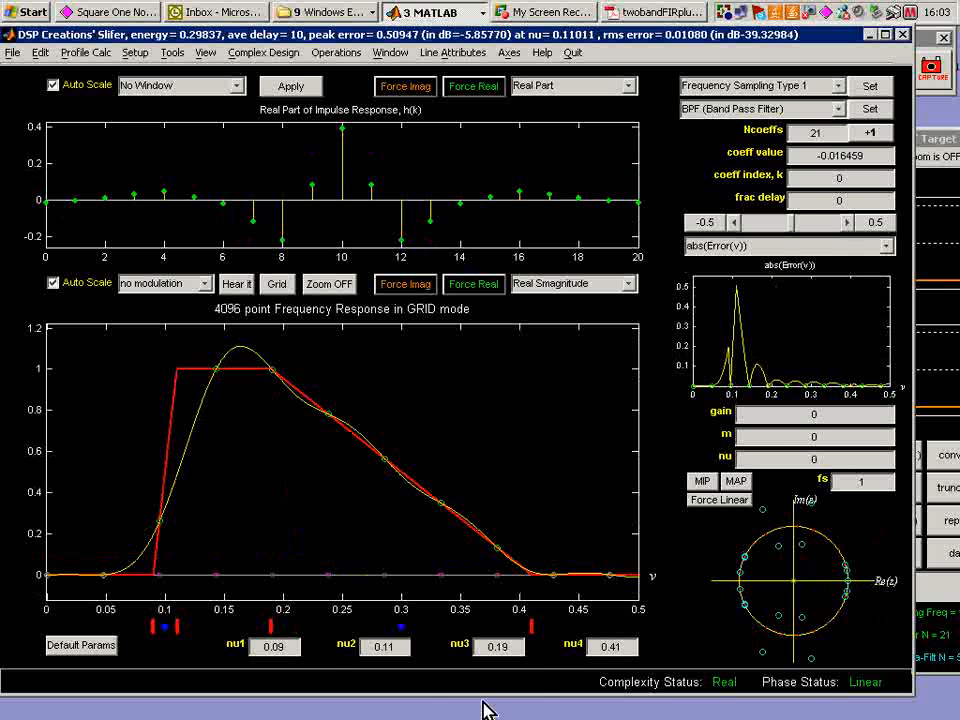
pyautogui.click(496, 646)
pyautogui.press('BackSpace')
pyautogui.write('3')
pyautogui.press('Return')
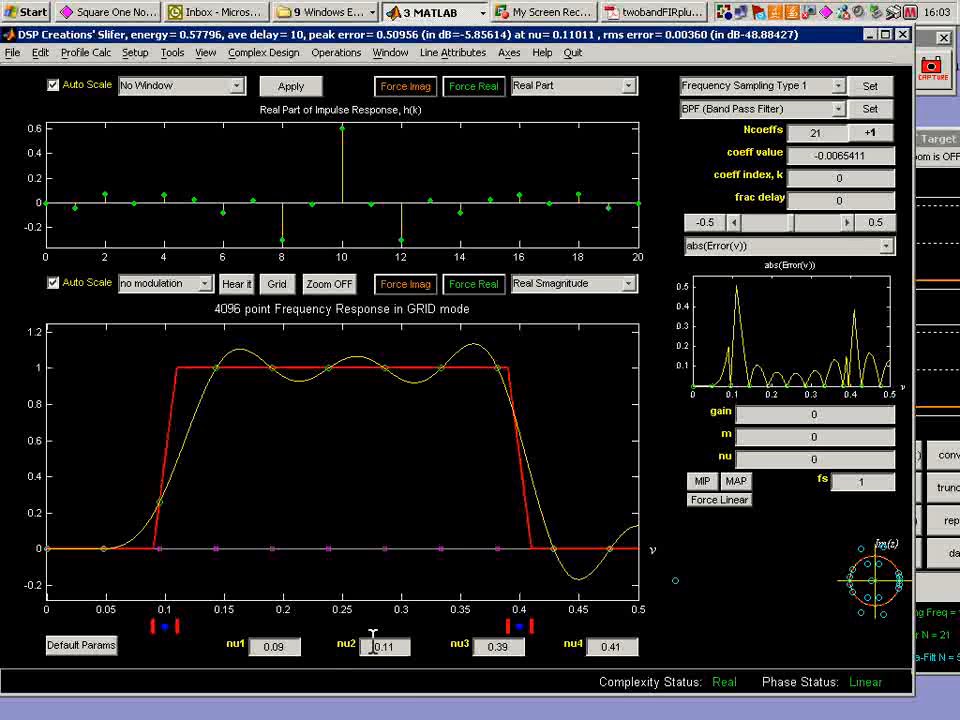
# Step: Set the lower edges of the band-pass target to nu2 = 0.31 and nu1 = 0.29
pyautogui.click(384, 652)
pyautogui.write('31')
pyautogui.press('Return')
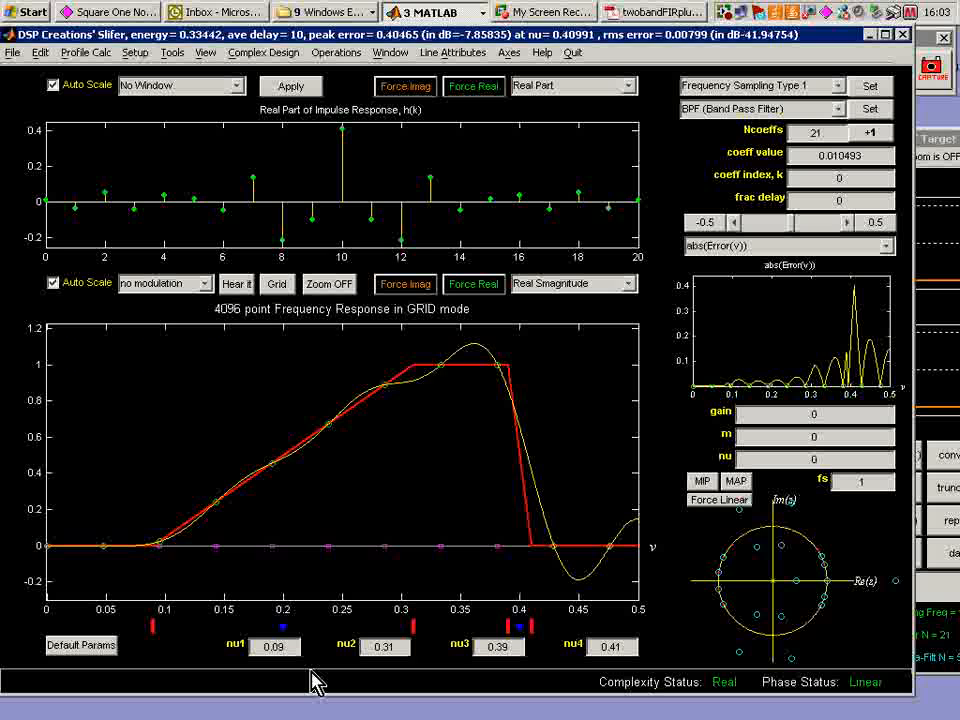
pyautogui.click(355, 650)
pyautogui.click(272, 647)
pyautogui.press('BackSpace')
pyautogui.write('2')
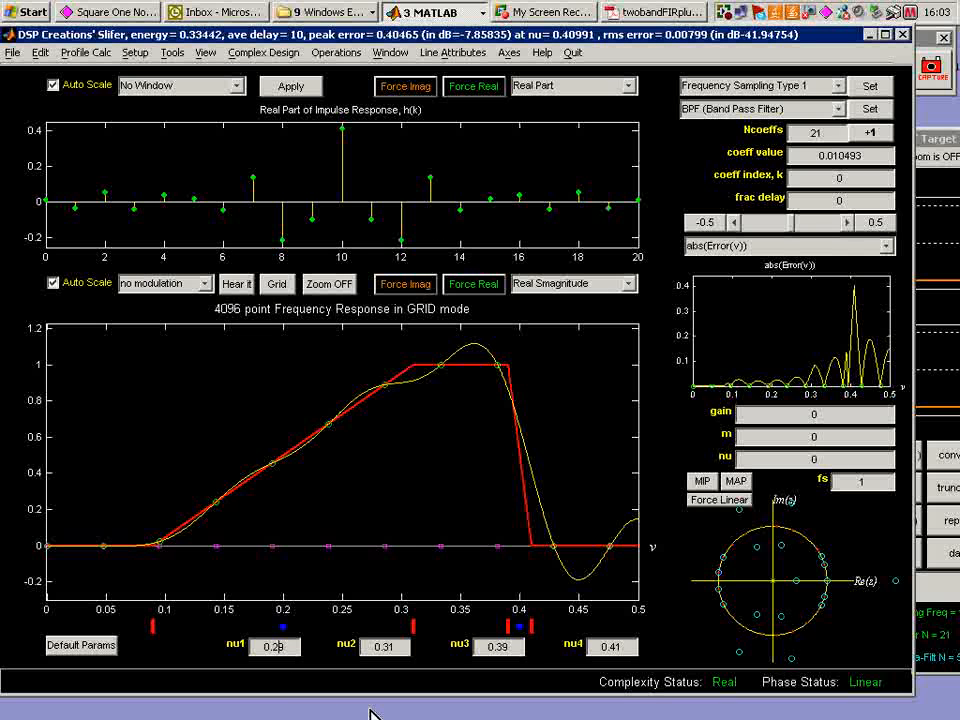
pyautogui.press('Return')
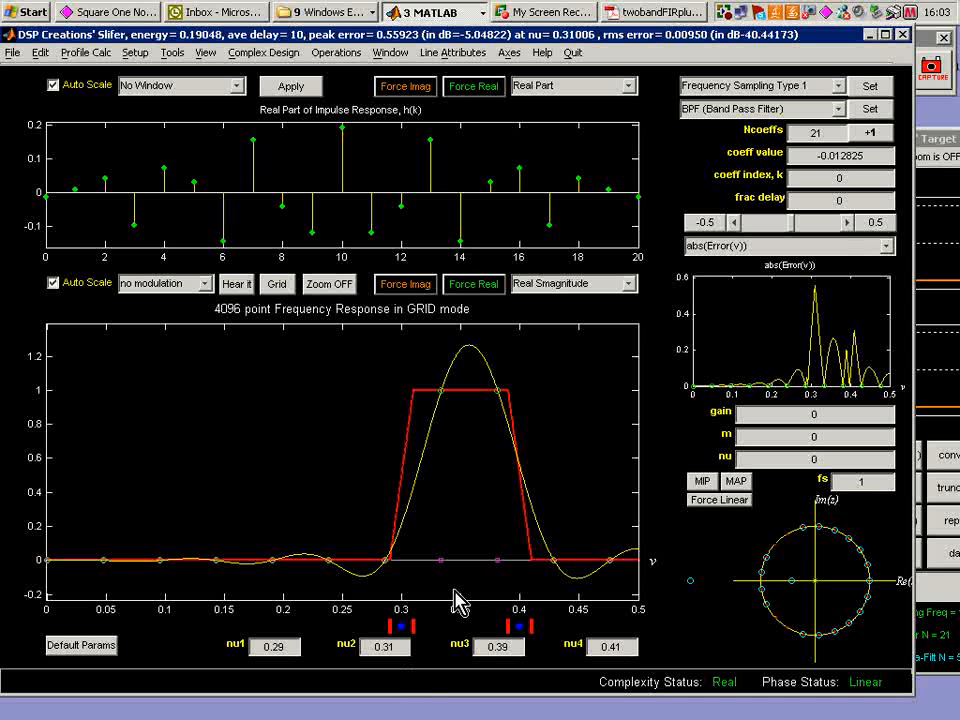
# Step: Bring the Target Profile Calculator back into view and load the current Slifer profile into memory B
pyautogui.click(943, 139)
pyautogui.moveTo(752, 150); pyautogui.dragTo(167, 86)
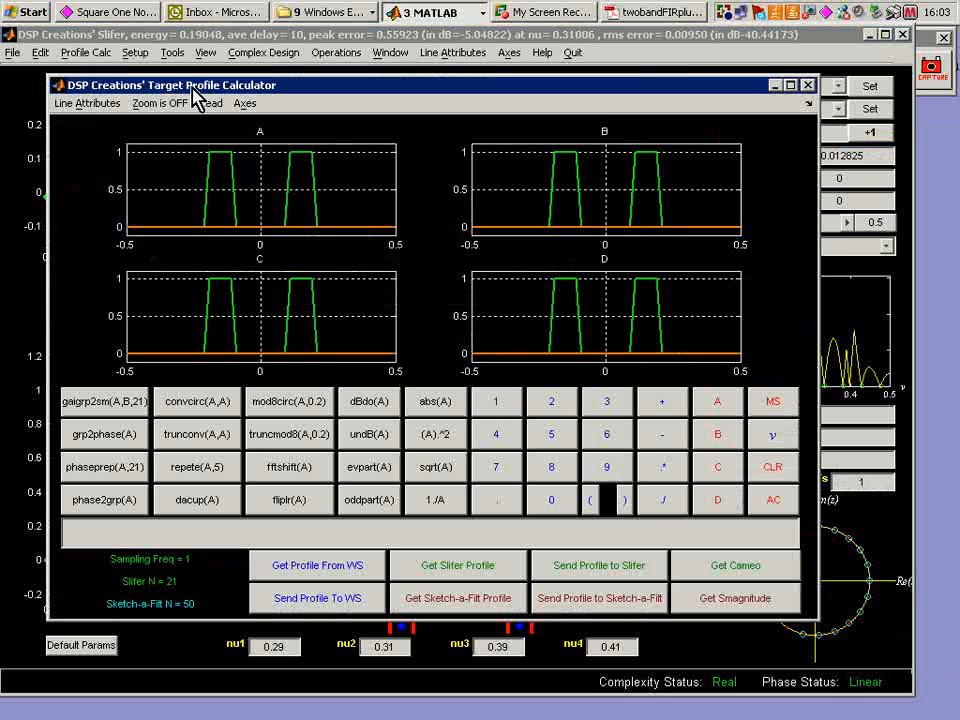
pyautogui.click(437, 566)
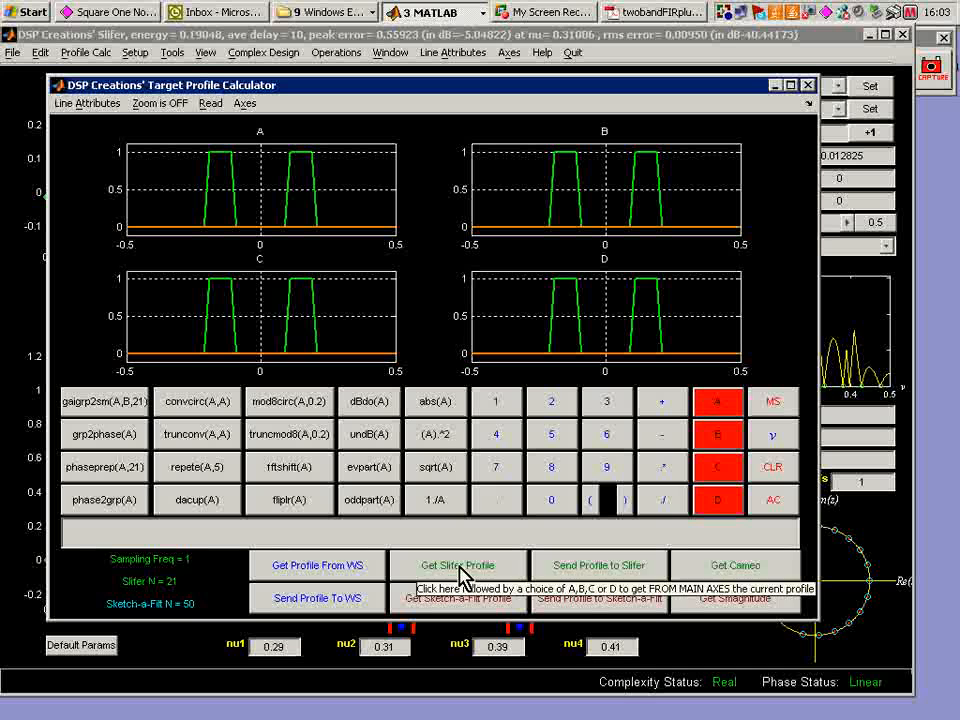
pyautogui.click(727, 438)
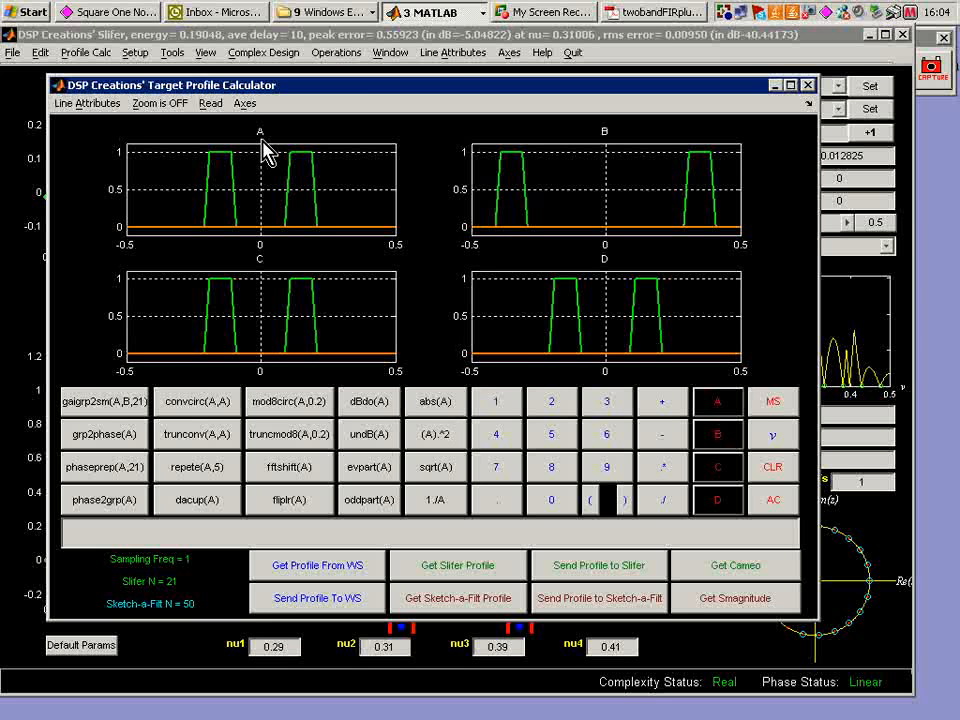
# Step: Calculate A+B, store the resulting two-band profile in memory C, and copy it to D
pyautogui.click(437, 533)
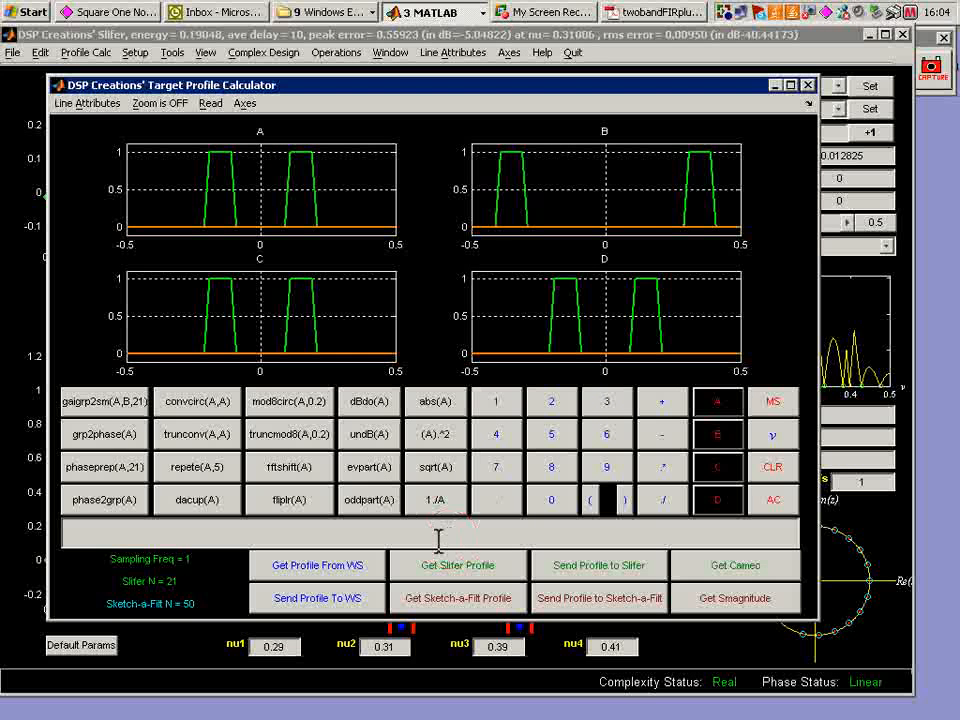
pyautogui.write('A+B')
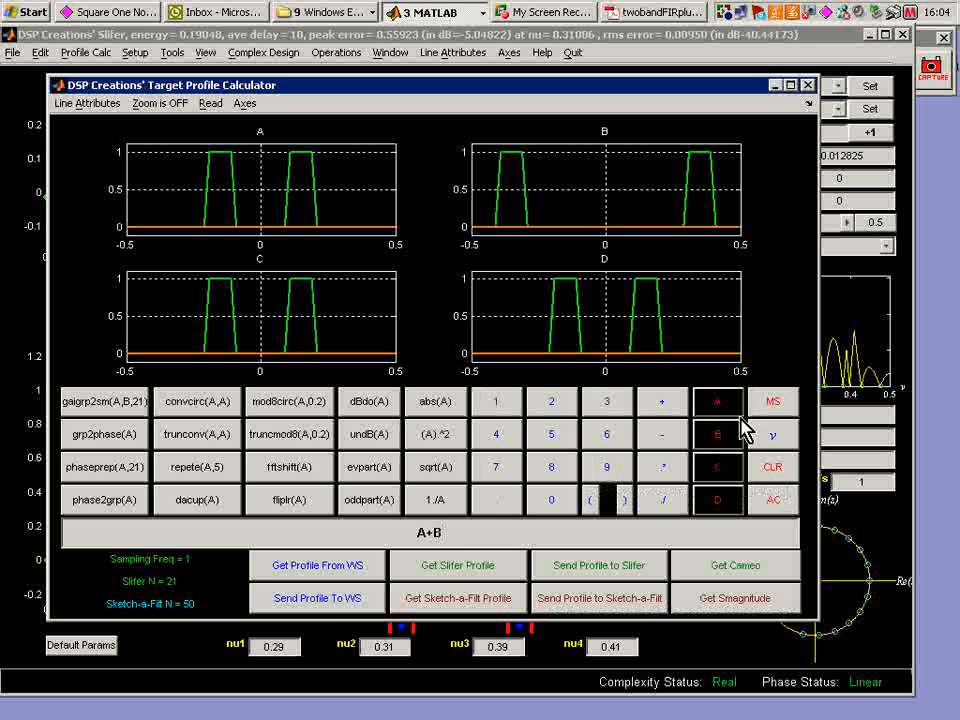
pyautogui.click(767, 402)
pyautogui.click(727, 477)
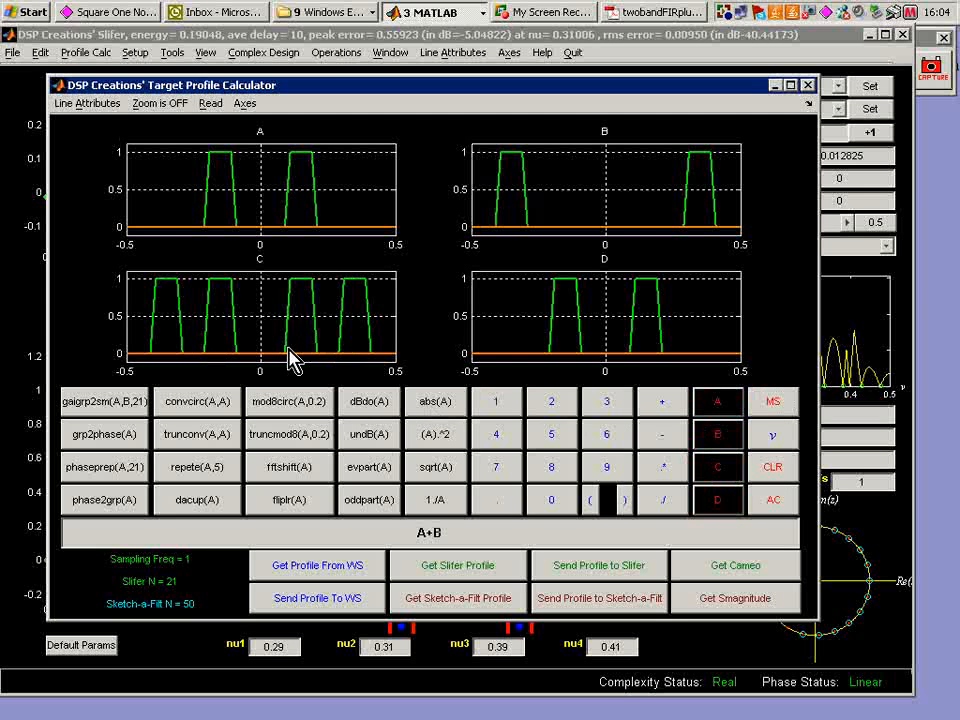
pyautogui.moveTo(315, 335); pyautogui.dragTo(573, 338)
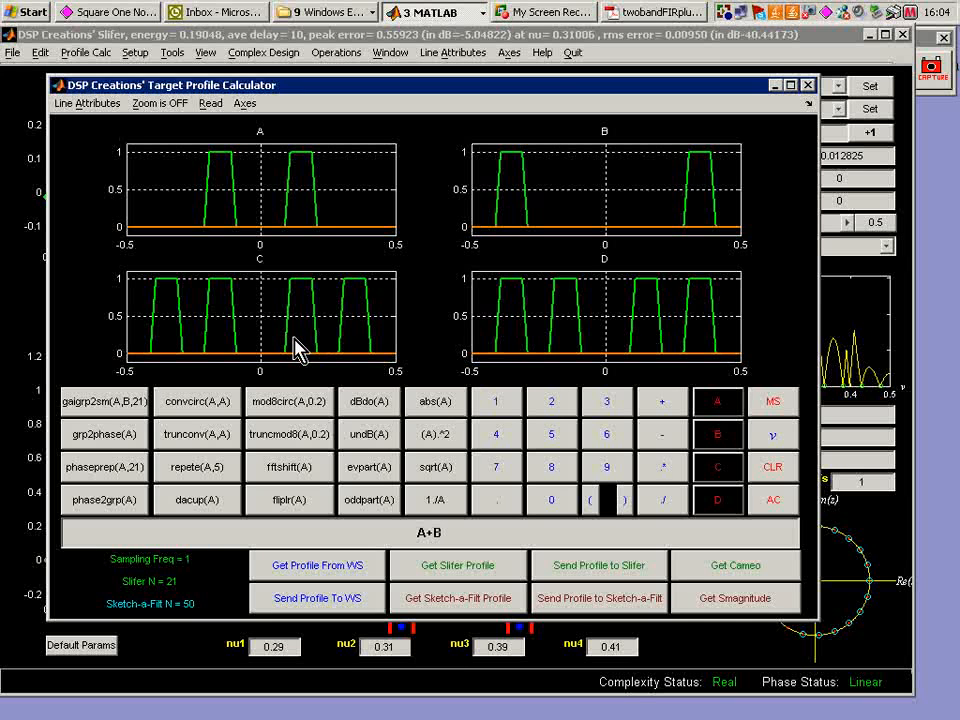
# Step: Send the combined two-band profile to Slifer and set the number of coefficients to 101
pyautogui.click(596, 574)
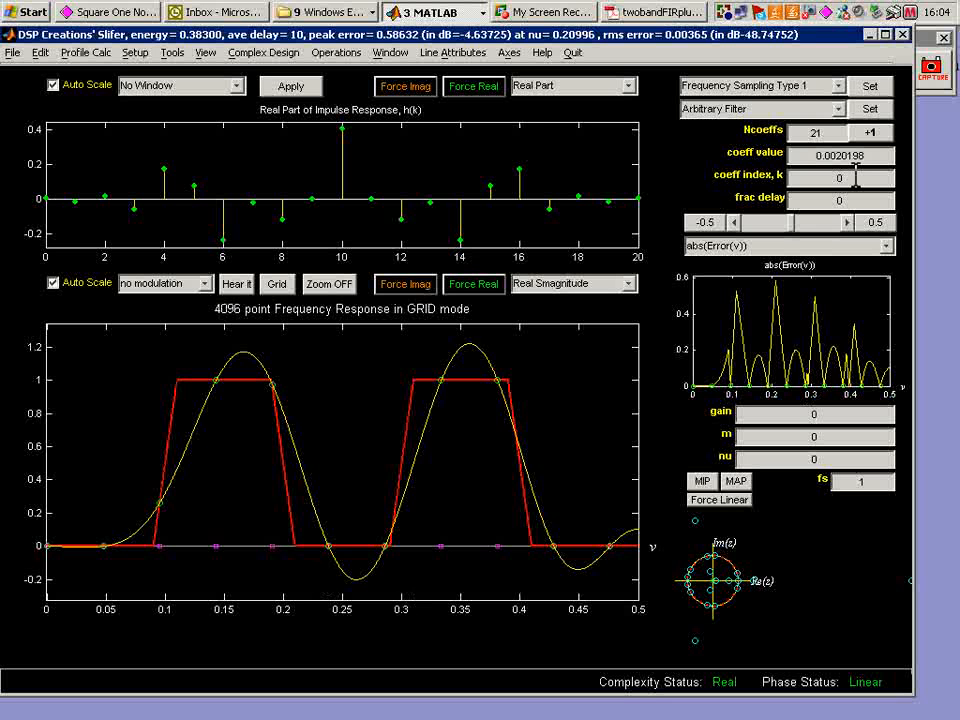
pyautogui.doubleClick(817, 133)
pyautogui.write('10')
pyautogui.press('Return')
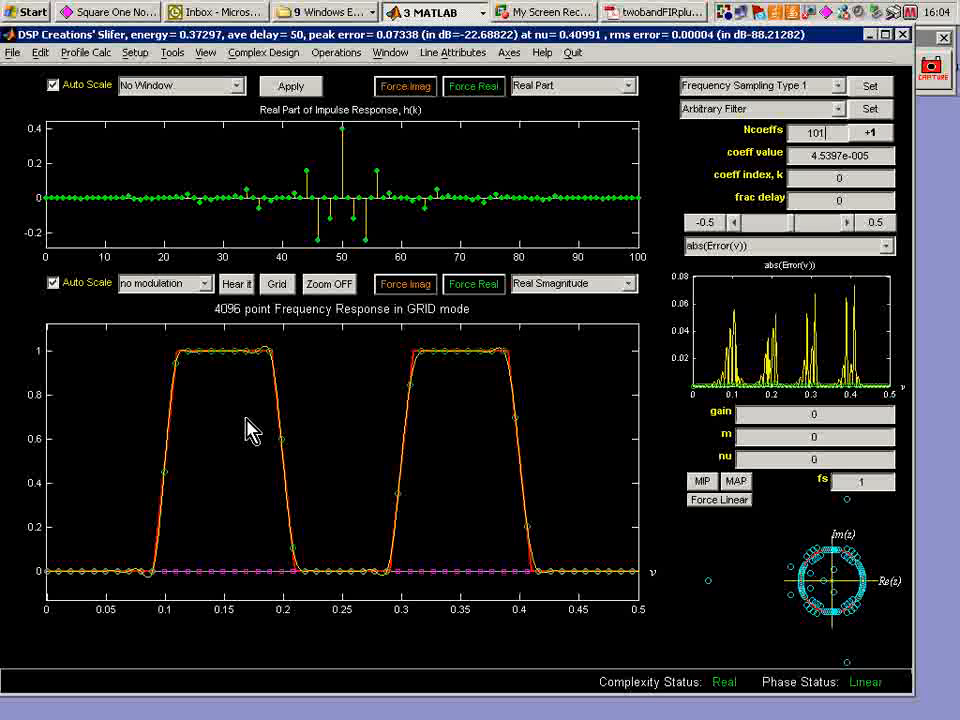
# Step: Examine the 101-coefficient filter's dB Gain and Group Delay in the Seepig viewer, and close the viewer
pyautogui.click(172, 53)
pyautogui.click(190, 70)
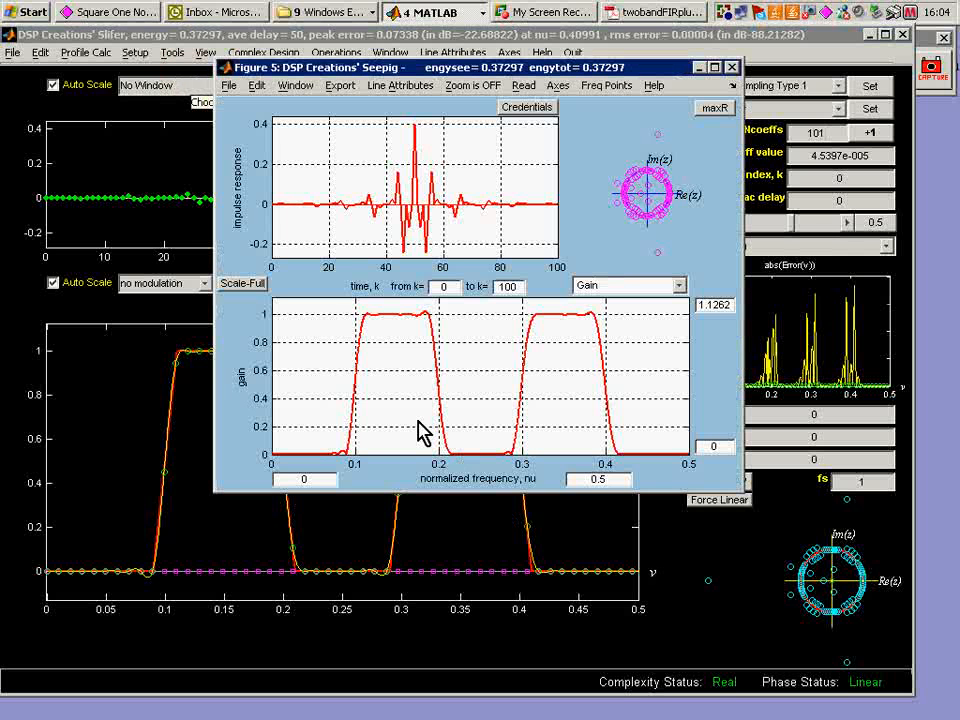
pyautogui.click(679, 288)
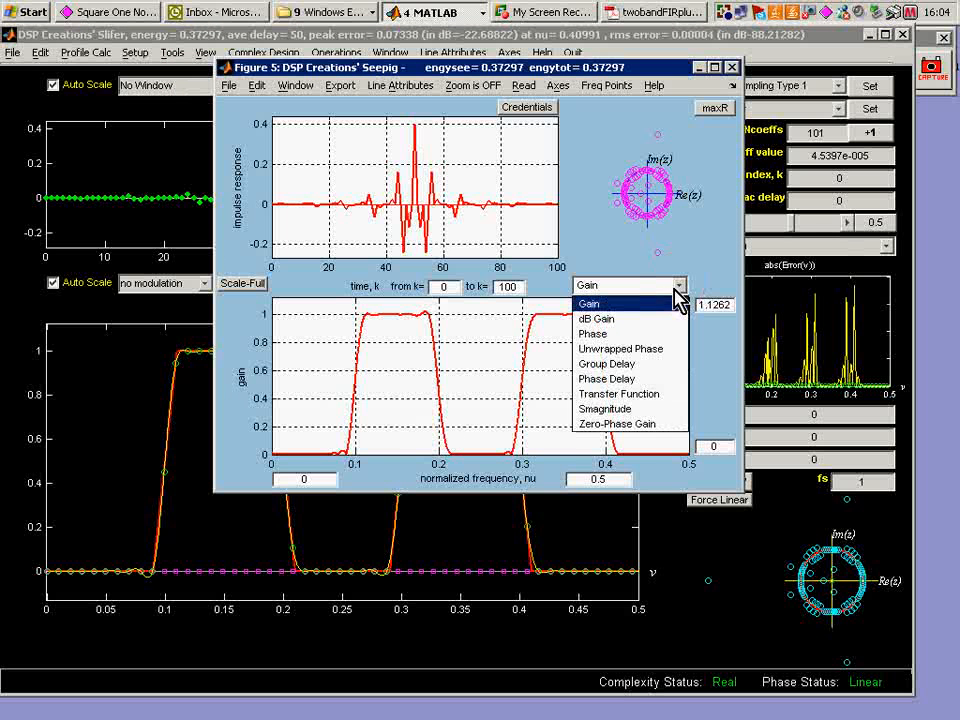
pyautogui.click(596, 318)
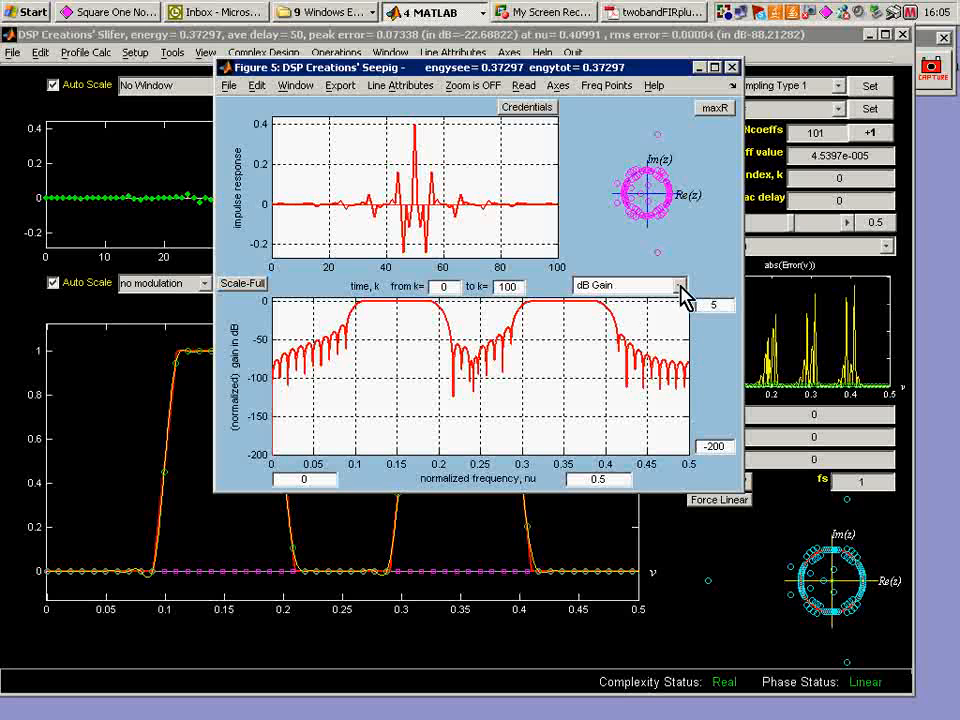
pyautogui.click(681, 290)
pyautogui.click(643, 363)
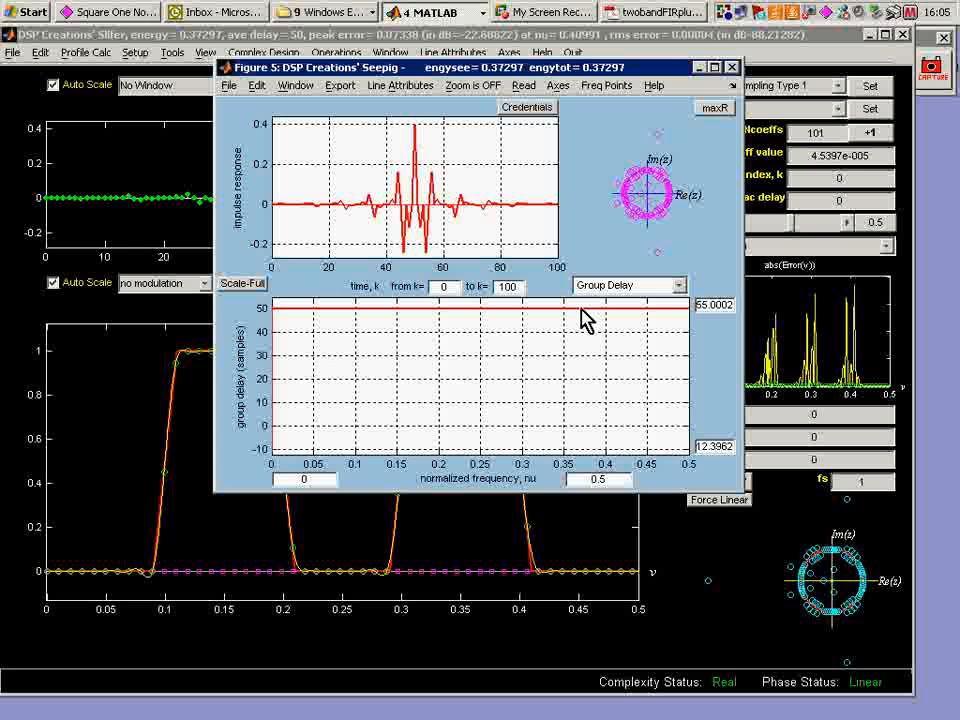
pyautogui.click(733, 68)
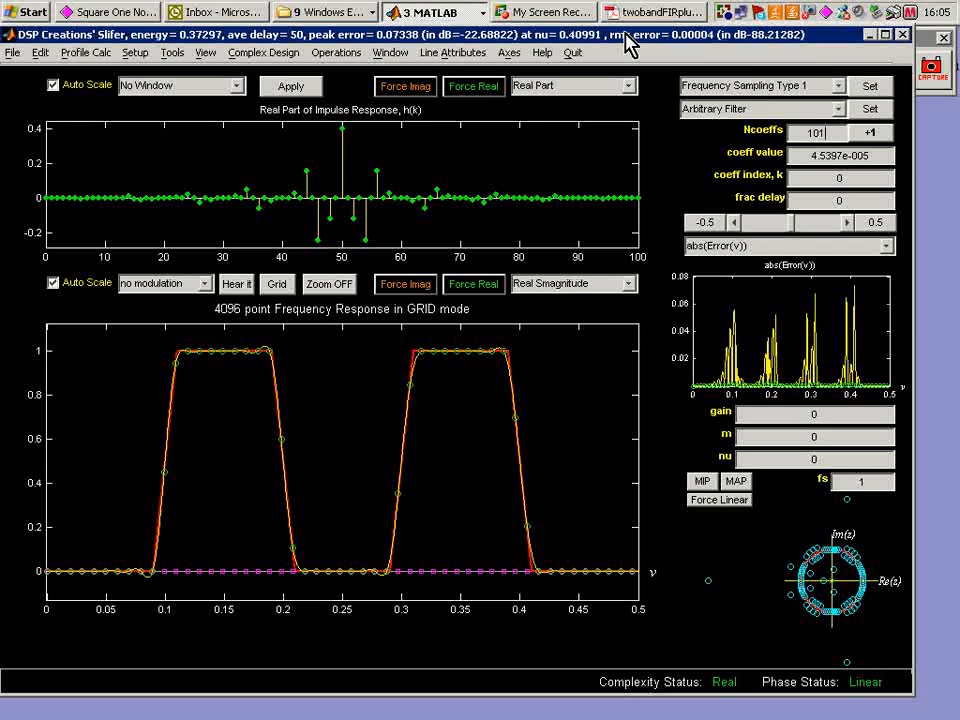
# Step: Rearrange the overlapping windows so the Target Profile Calculator is in front and fully visible over Slifer
pyautogui.click(530, 75)
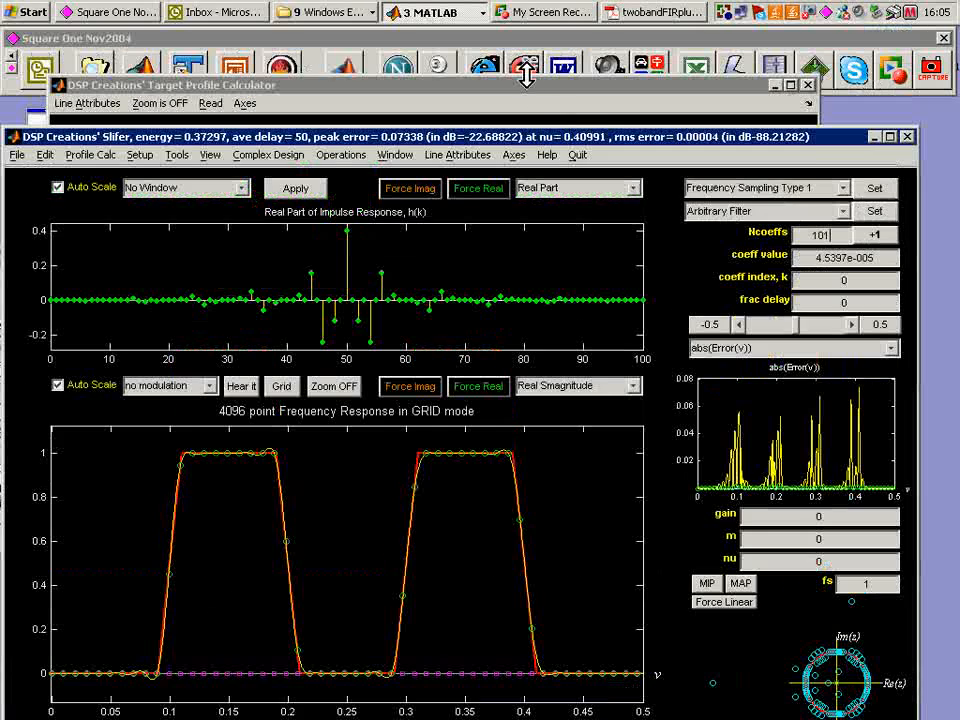
pyautogui.moveTo(536, 78); pyautogui.dragTo(490, 281)
pyautogui.moveTo(473, 141); pyautogui.dragTo(490, 47)
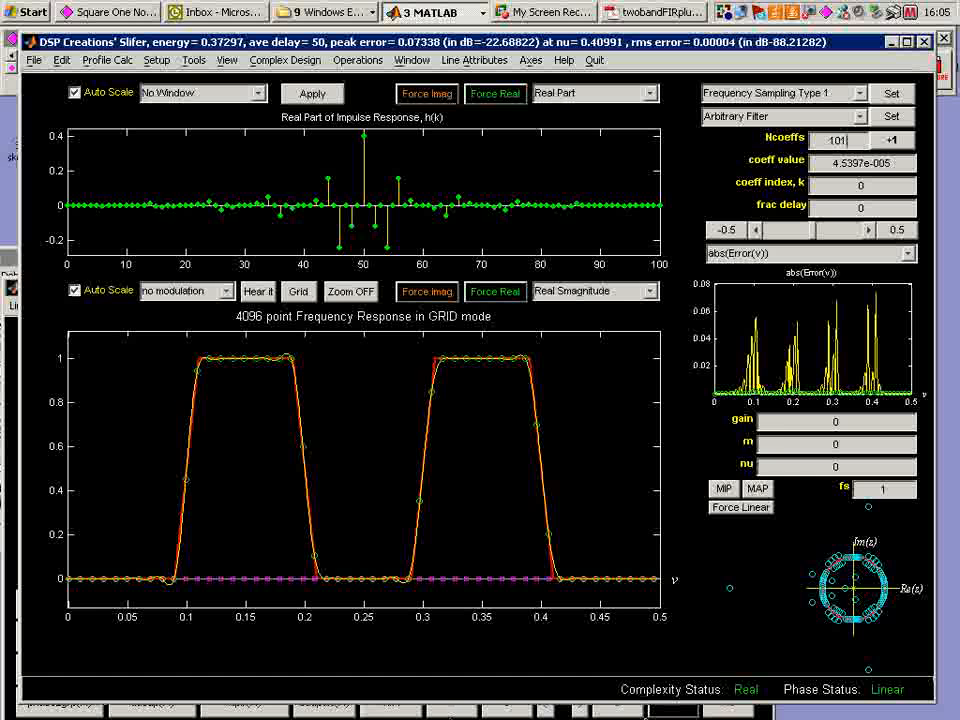
pyautogui.click(783, 714)
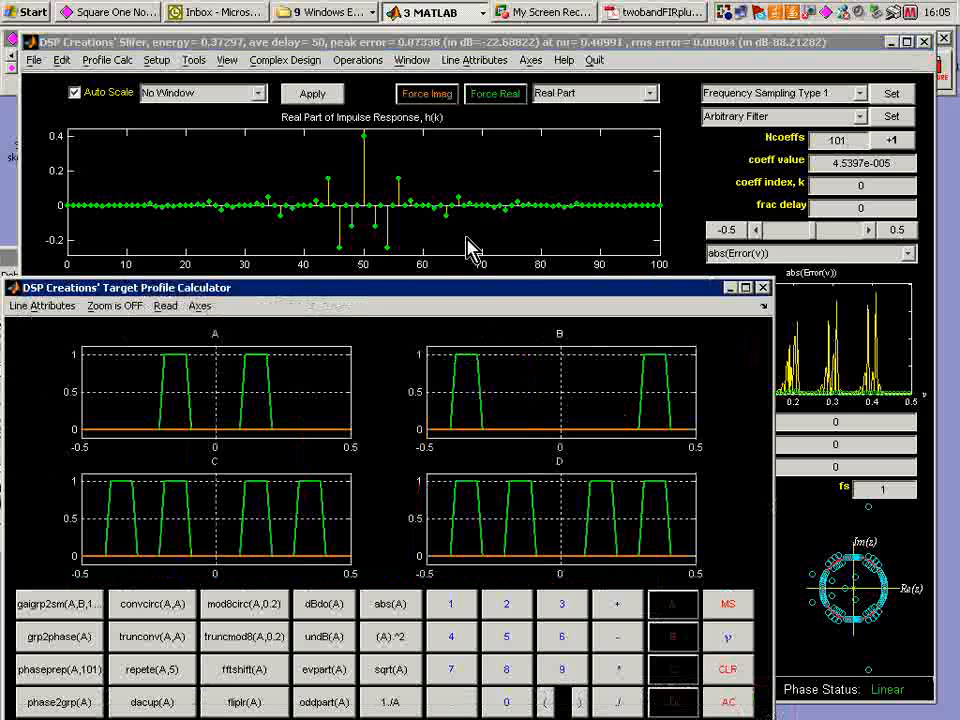
pyautogui.moveTo(454, 287); pyautogui.dragTo(489, 47)
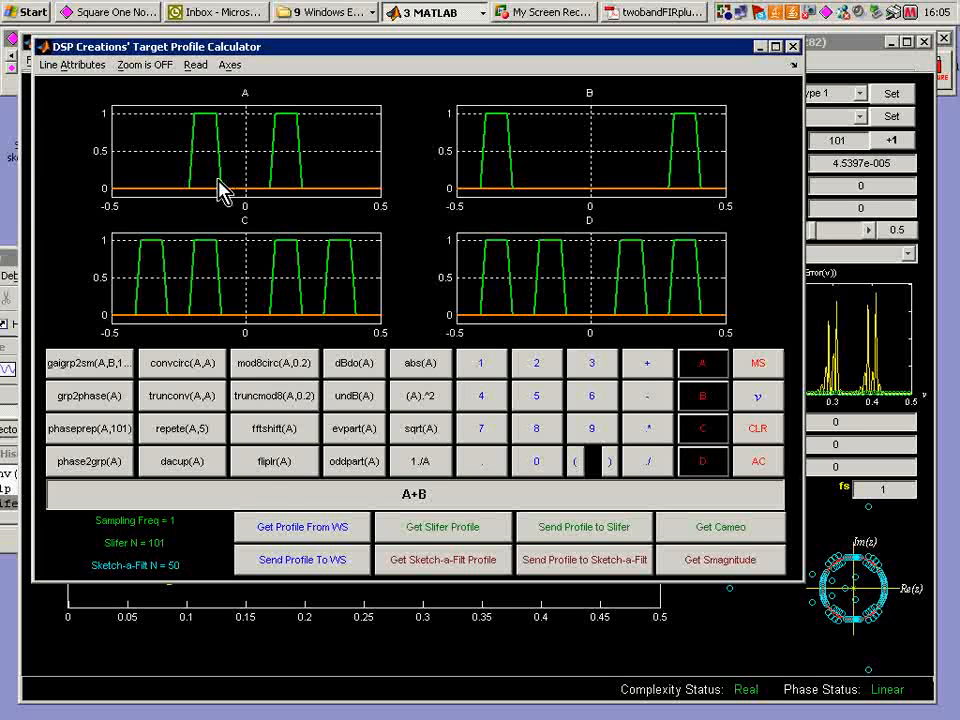
# Step: Calculate the profile 50+10*A-10*B, store it in memory B, and clear the expression
pyautogui.click(399, 495)
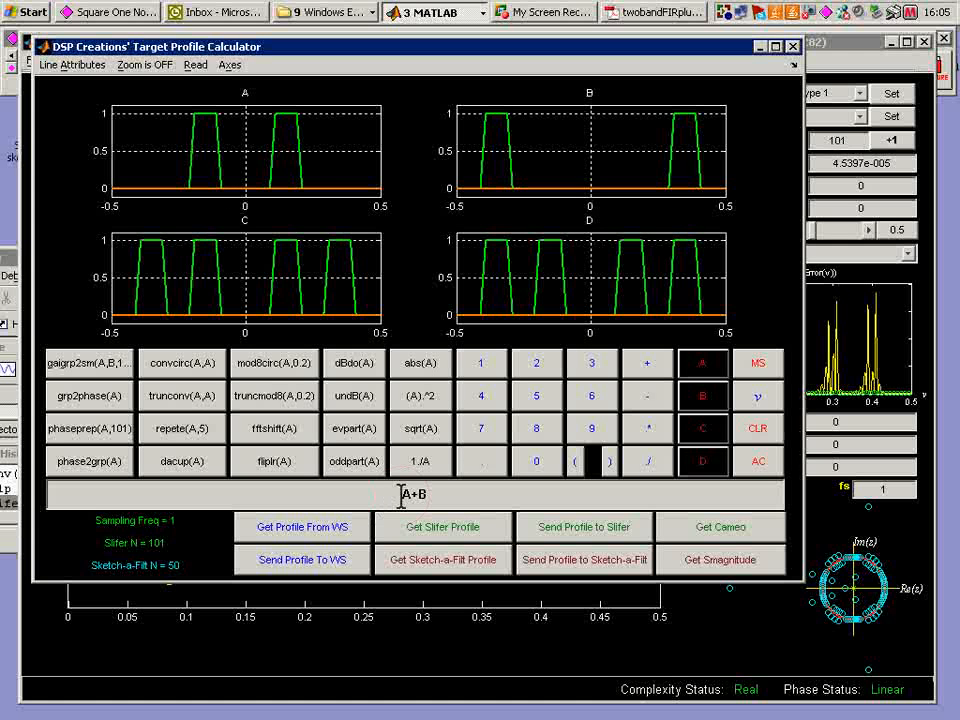
pyautogui.write('50+10')
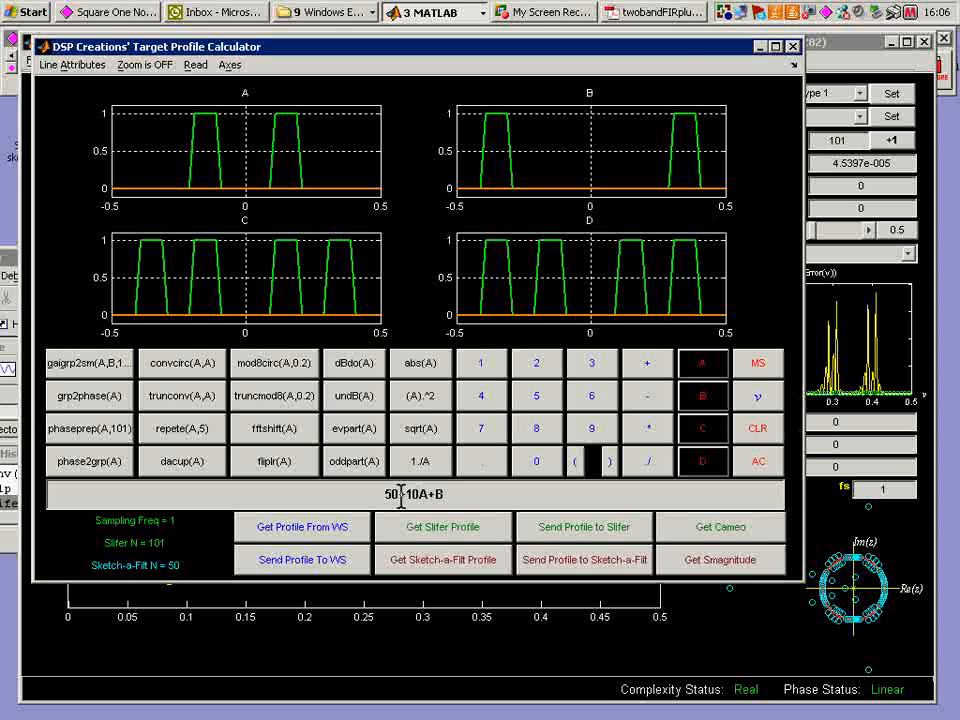
pyautogui.write('*')
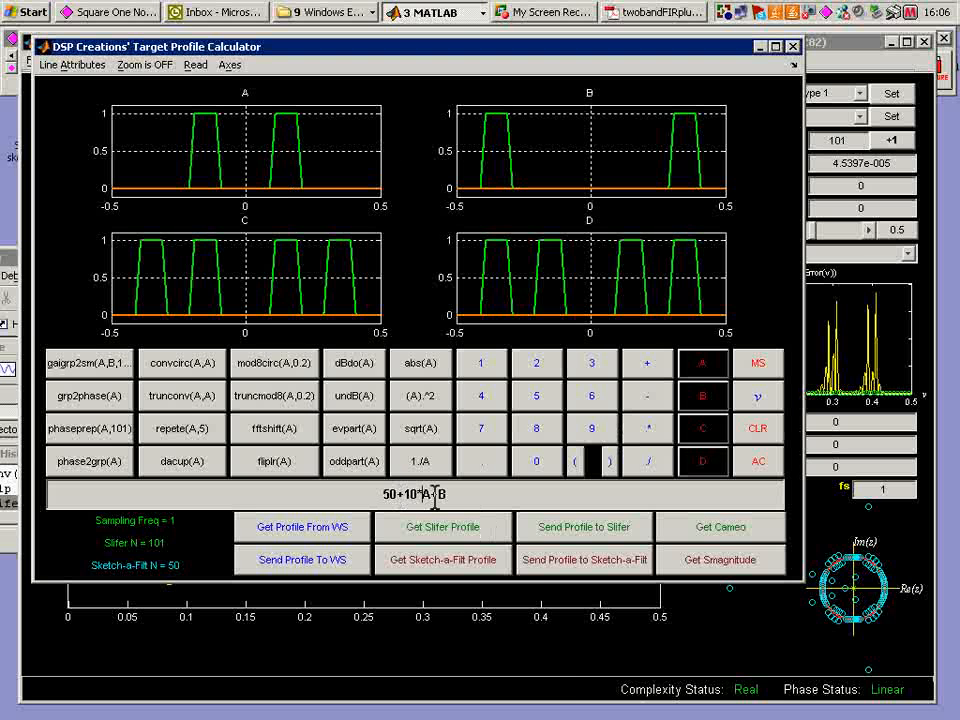
pyautogui.click(432, 497)
pyautogui.press('Delete')
pyautogui.write('-10')
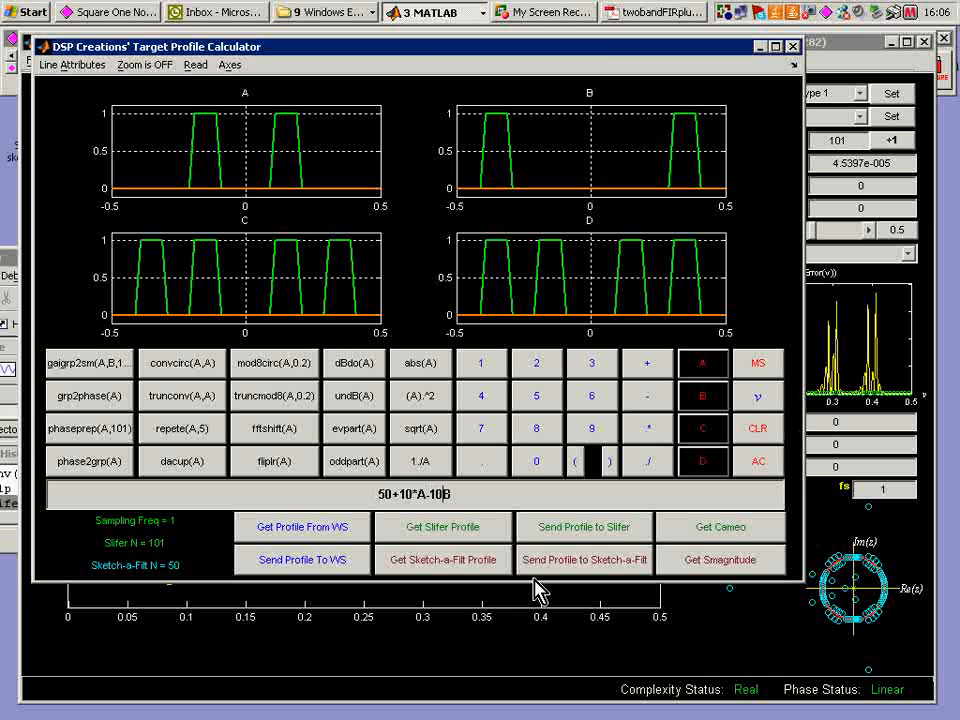
pyautogui.write('*')
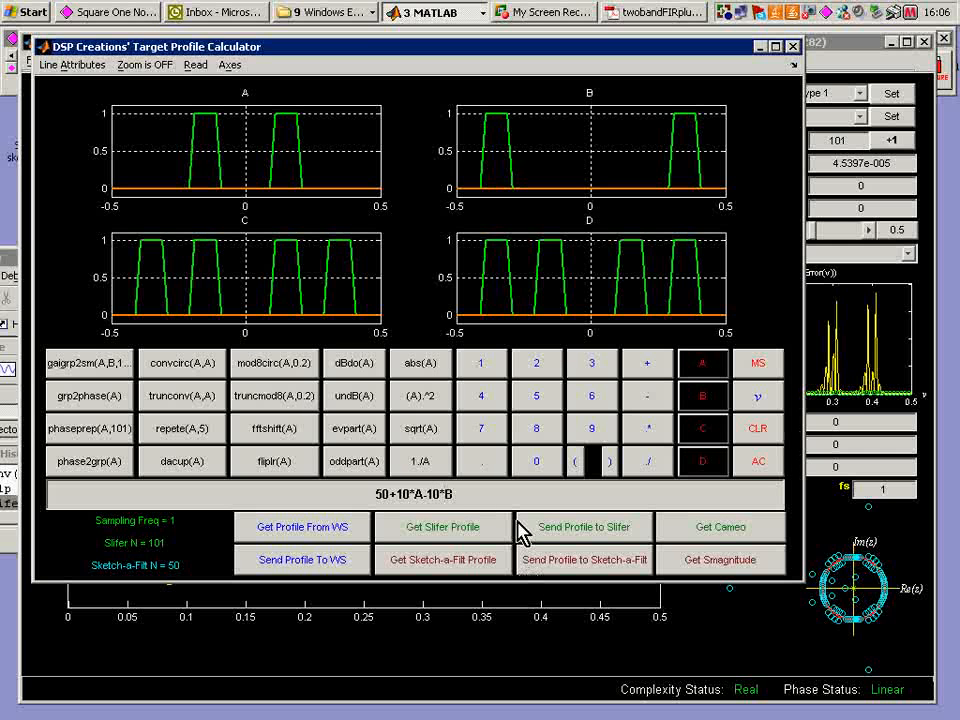
pyautogui.click(756, 368)
pyautogui.click(704, 404)
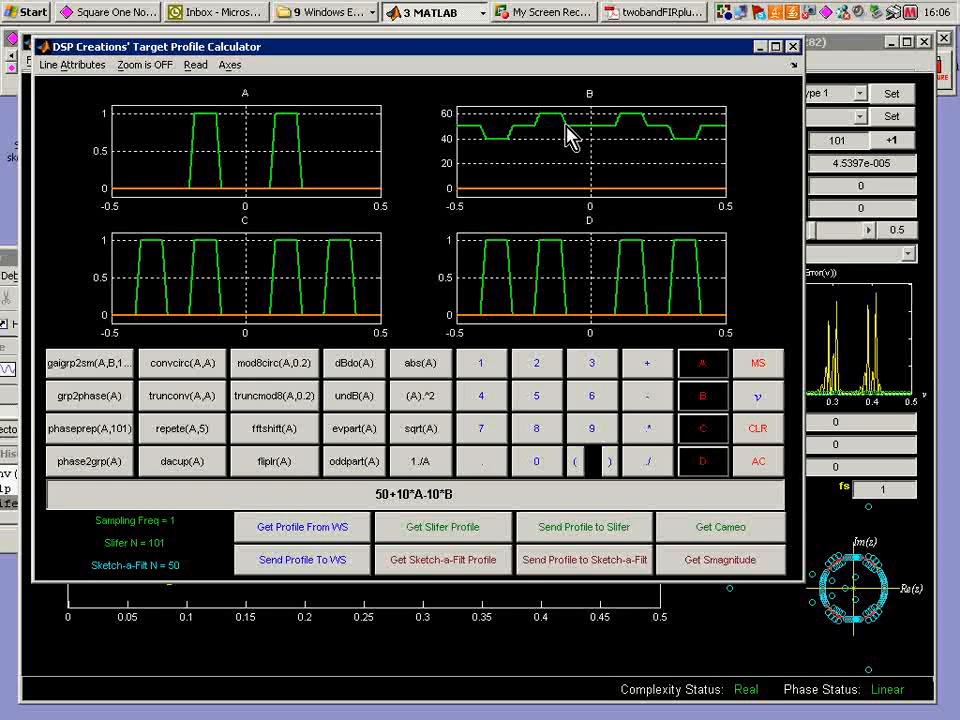
pyautogui.click(755, 470)
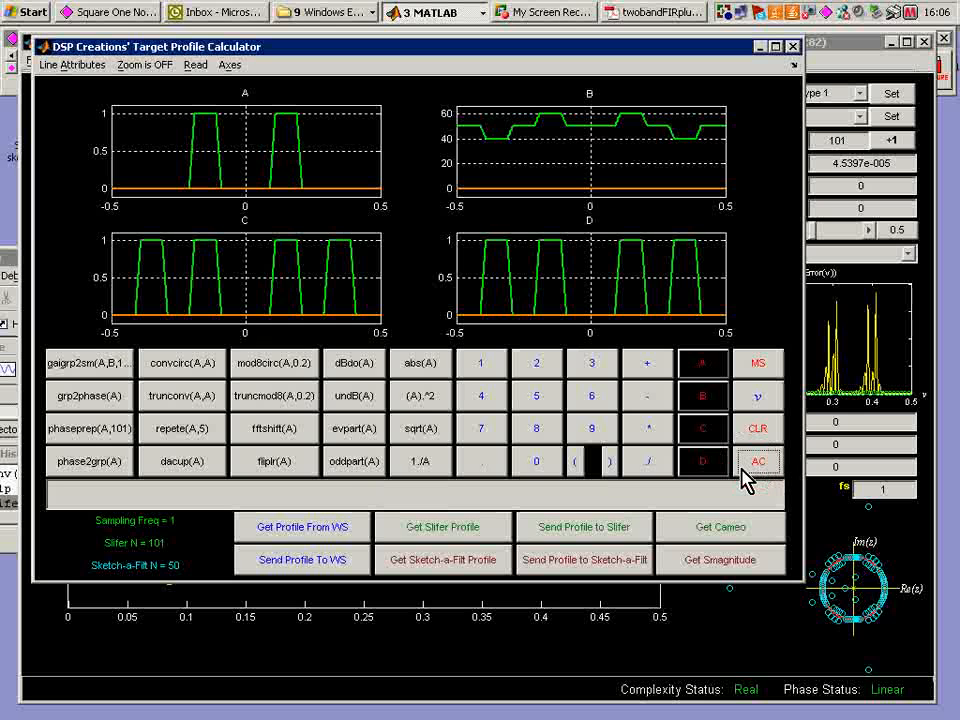
# Step: Enter the moving-average expression filter(ones(1,100)/100,1,B) in the Target Profile Calculator to smooth profile B
pyautogui.click(383, 496)
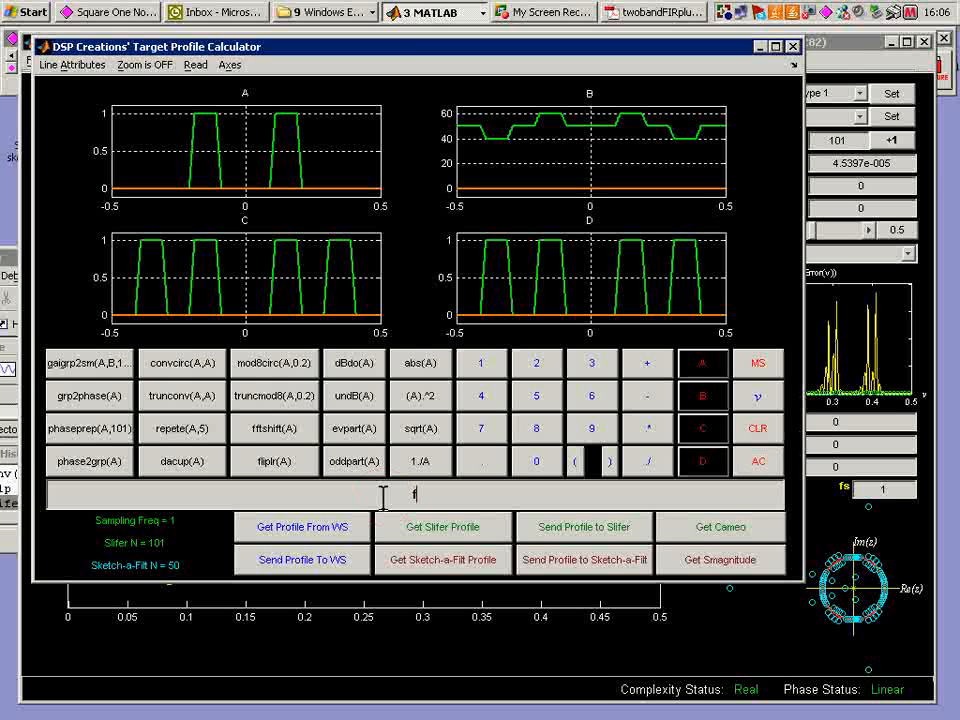
pyautogui.write('filte')
pyautogui.write('r(ones')
pyautogui.write('()')
pyautogui.write('1)')
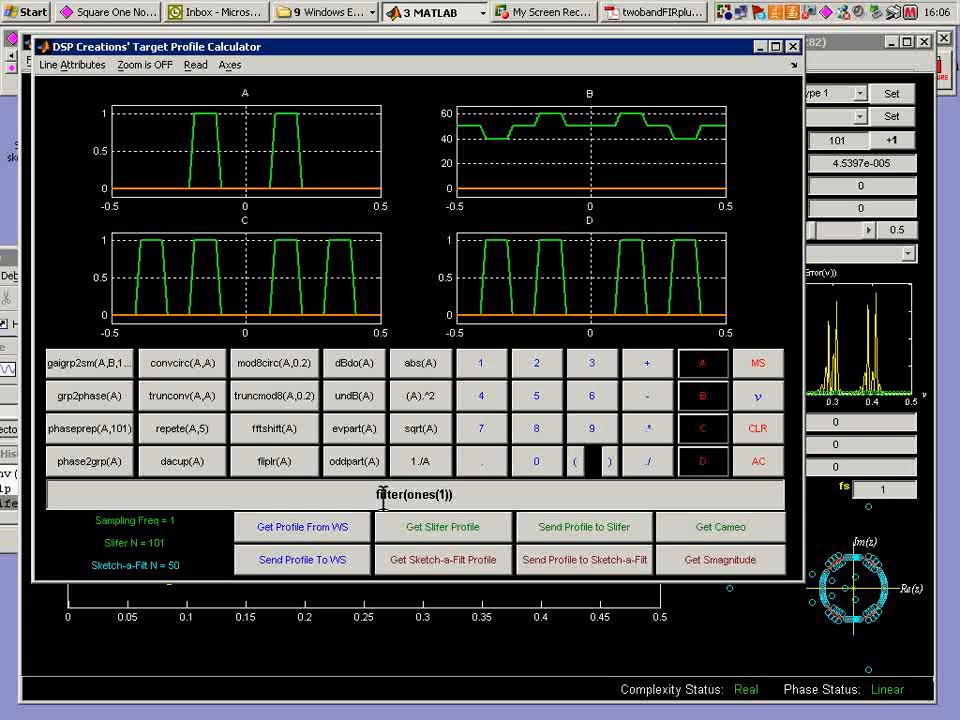
pyautogui.write(',100')
pyautogui.press('Right')
pyautogui.write('/1')
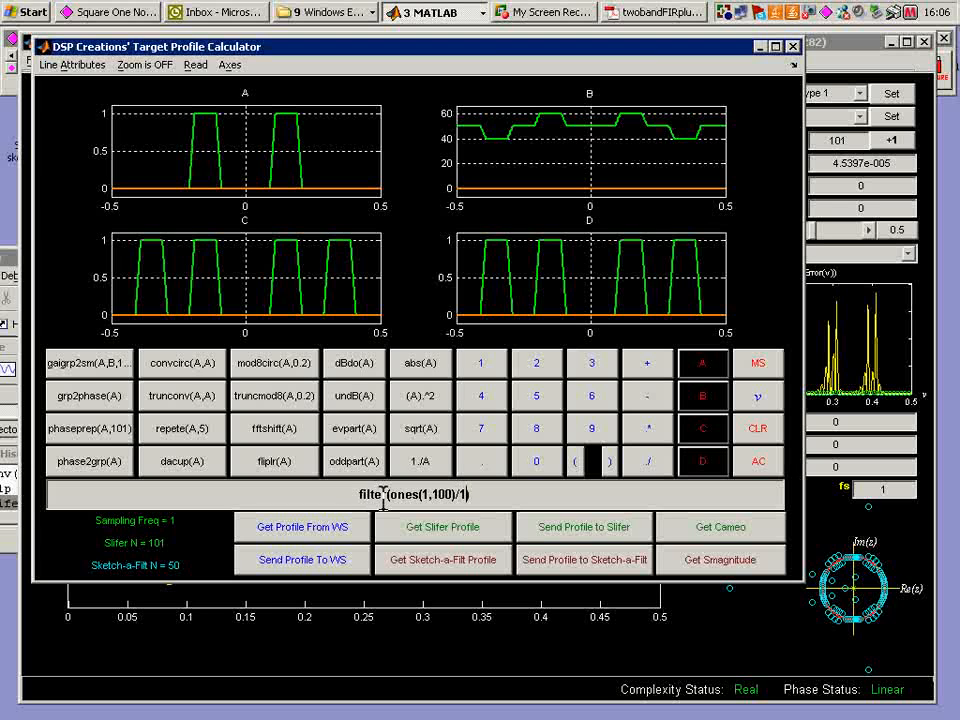
pyautogui.write('00')
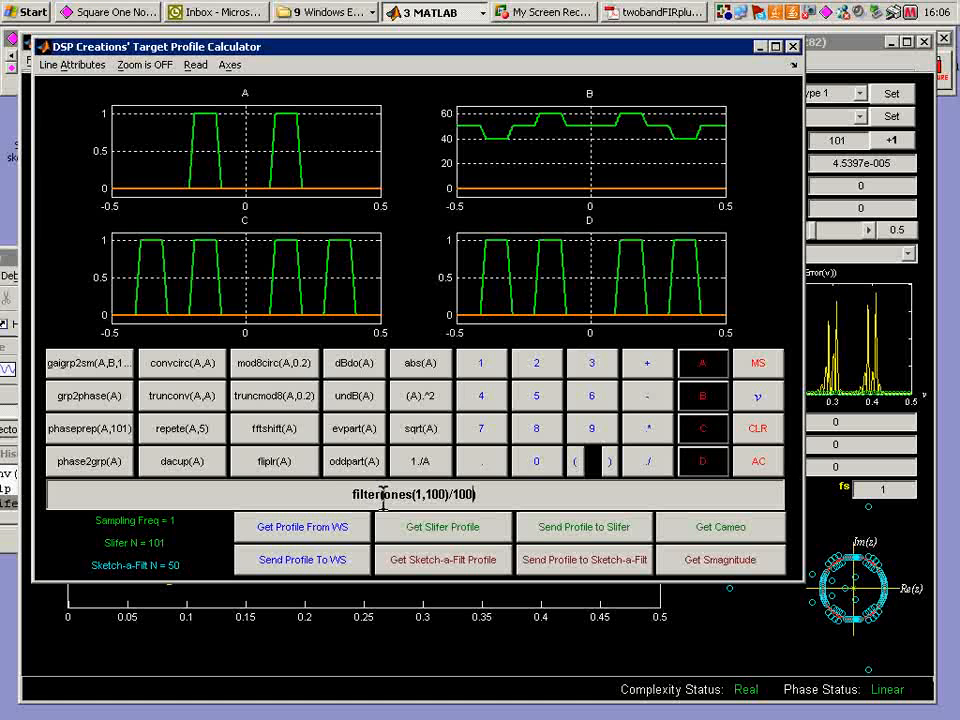
pyautogui.write(',1')
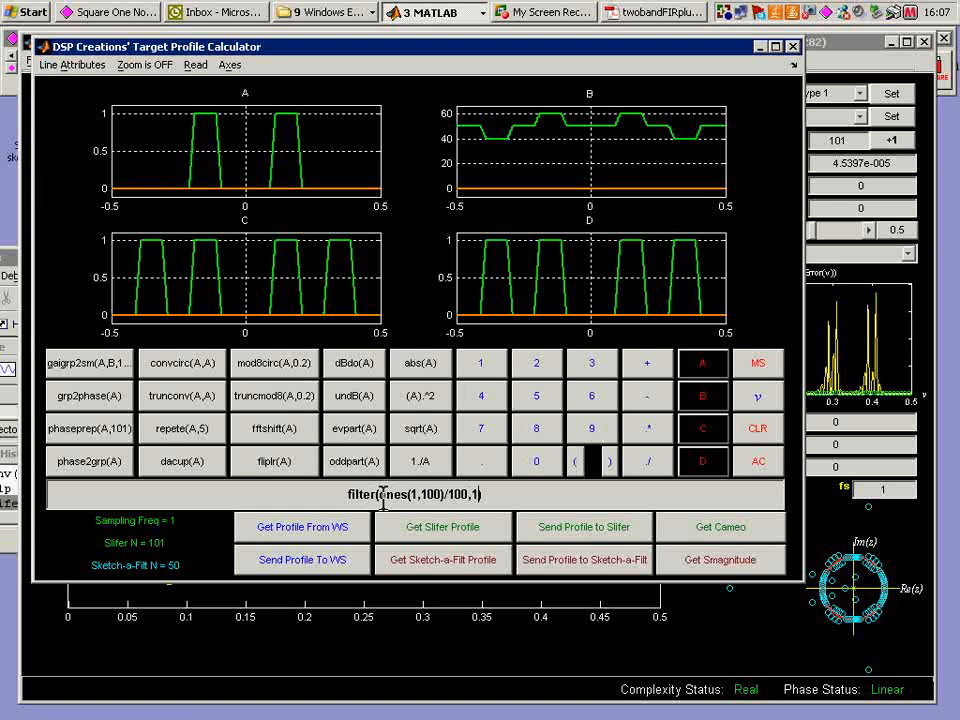
pyautogui.write(',')
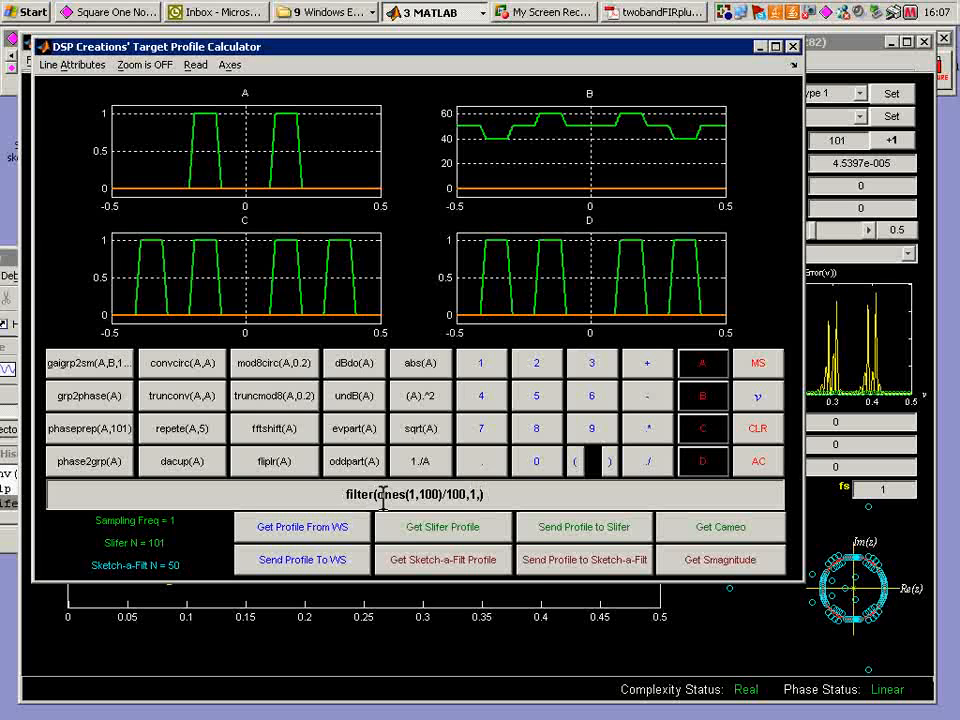
pyautogui.click(478, 493)
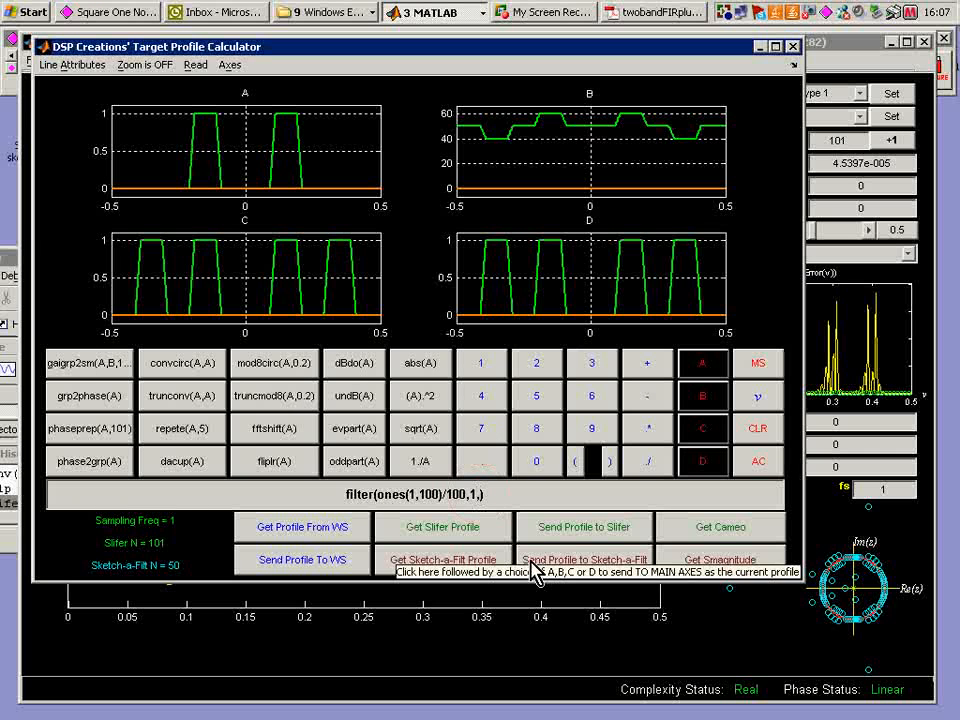
pyautogui.write('B')
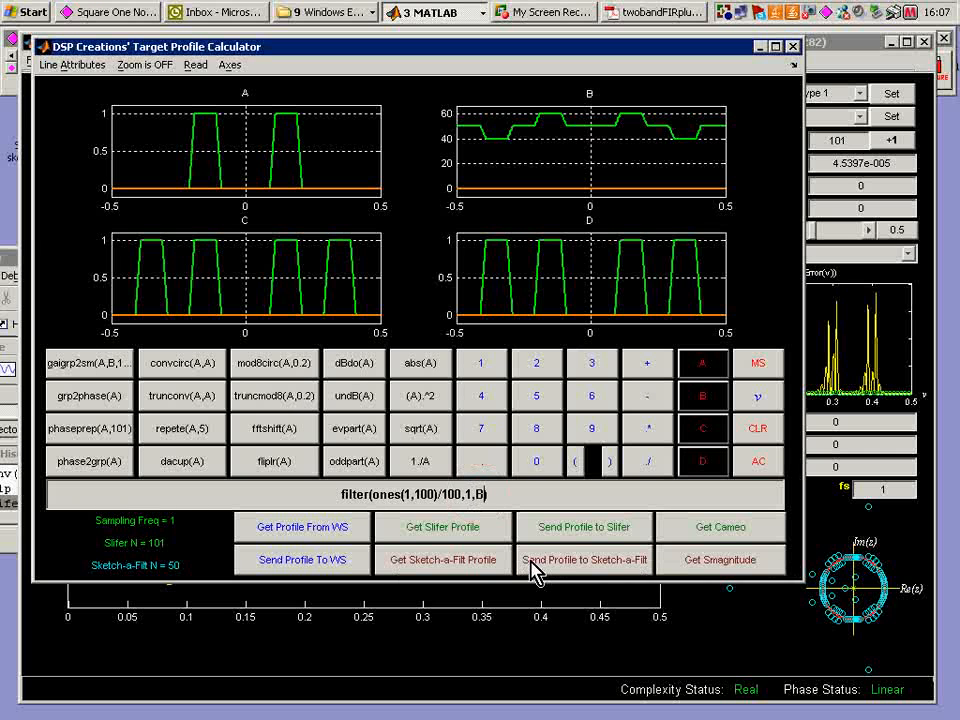
# Step: Store the smoothed result in memory C and clear the expression
pyautogui.click(758, 364)
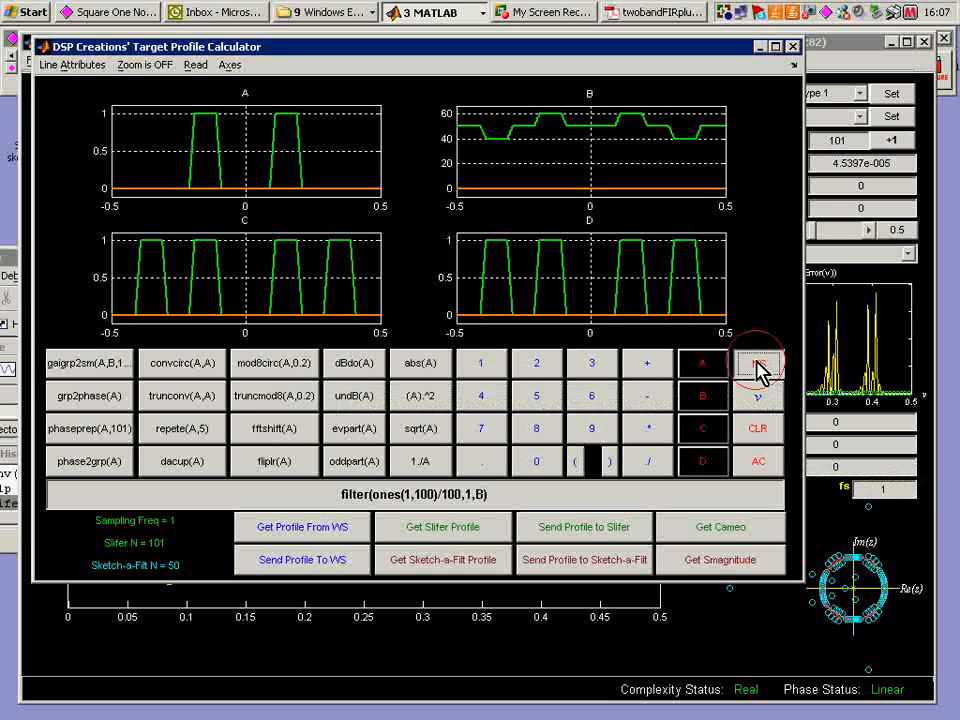
pyautogui.click(706, 436)
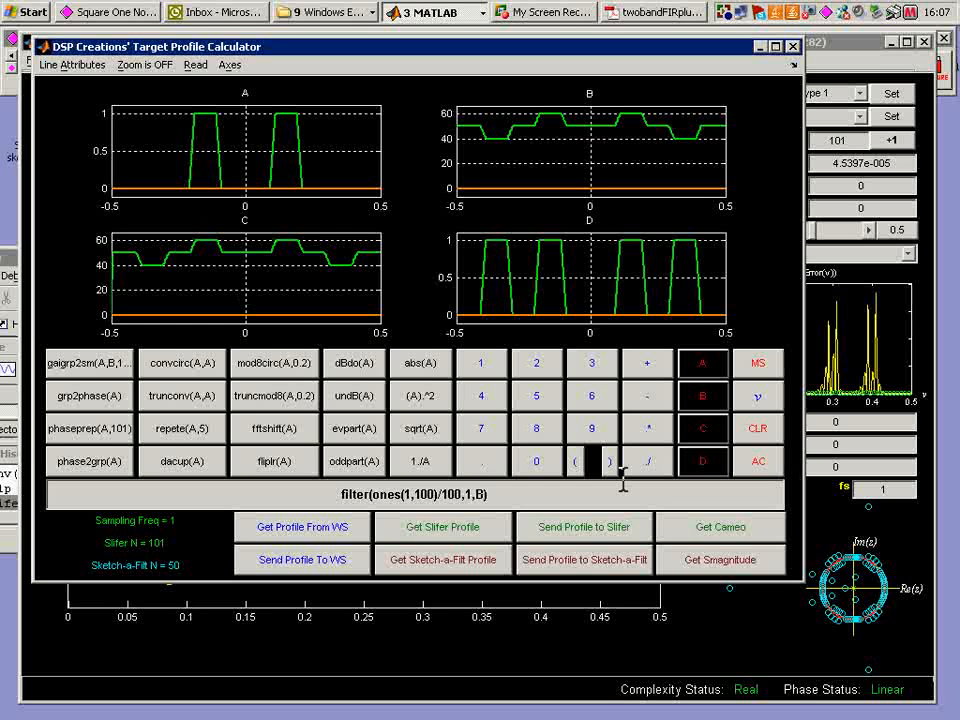
pyautogui.click(757, 462)
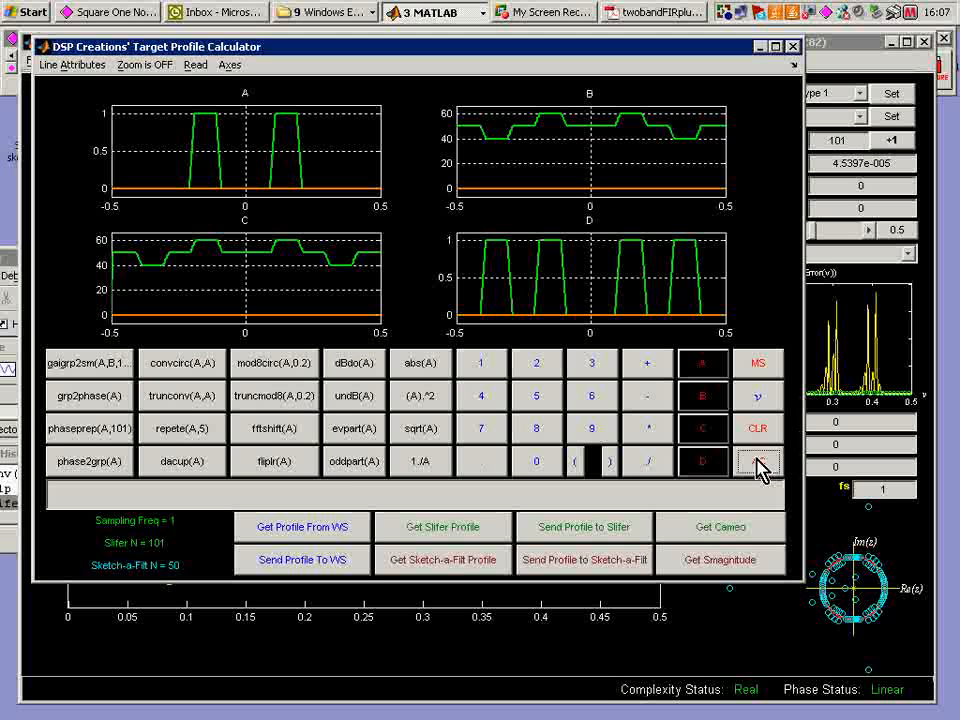
# Step: Calculate the even part of profile C with evpart(C) and store it in memory B
pyautogui.click(356, 430)
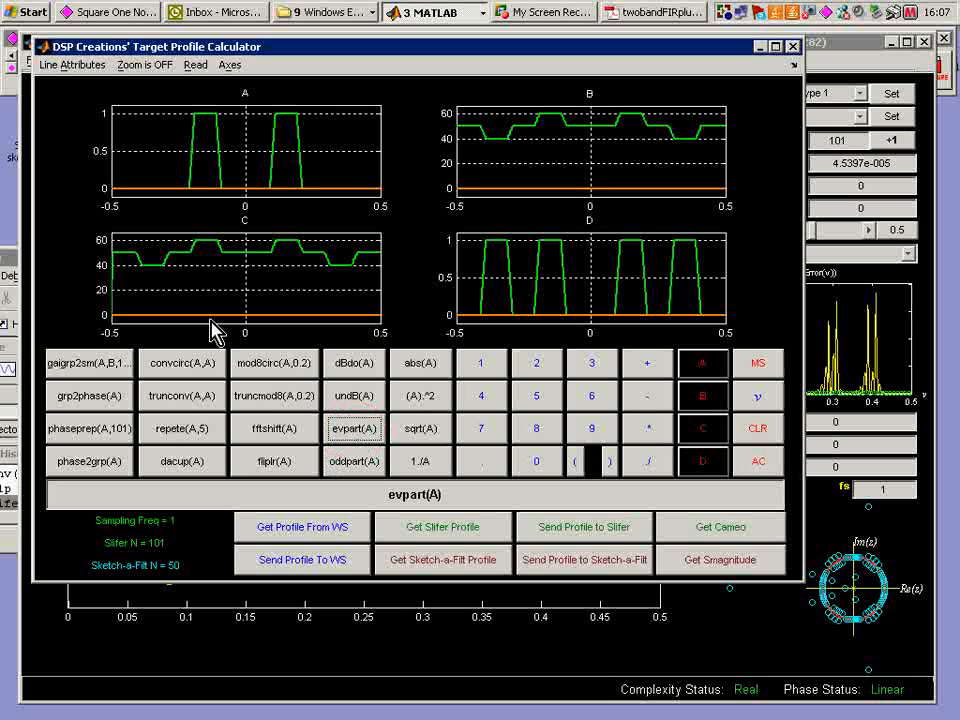
pyautogui.click(435, 494)
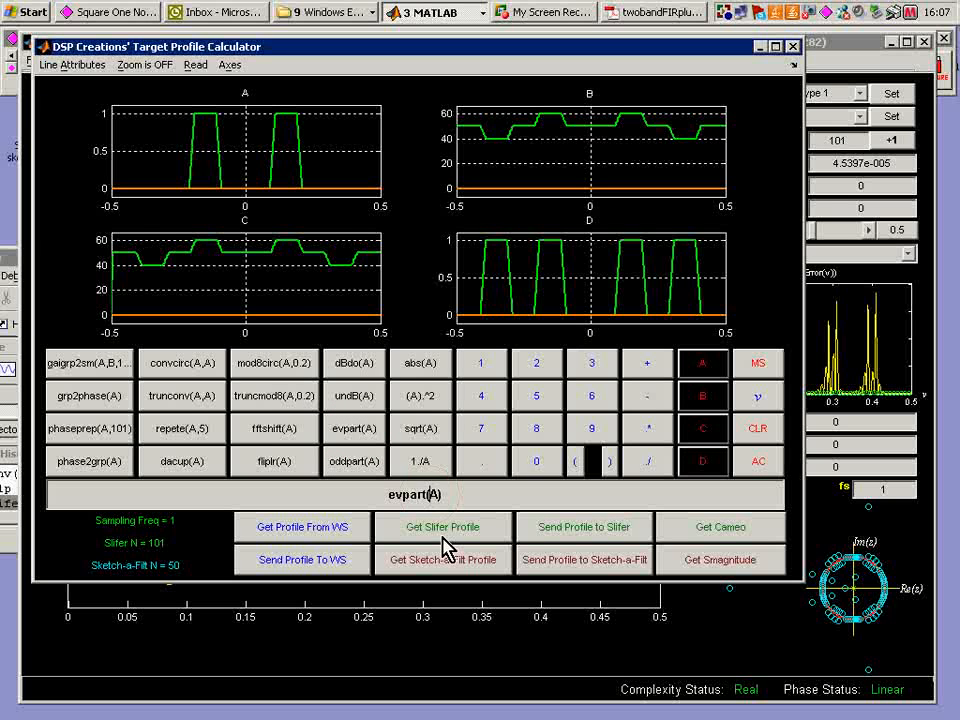
pyautogui.write('C')
pyautogui.press('Delete')
pyautogui.click(761, 366)
pyautogui.click(705, 400)
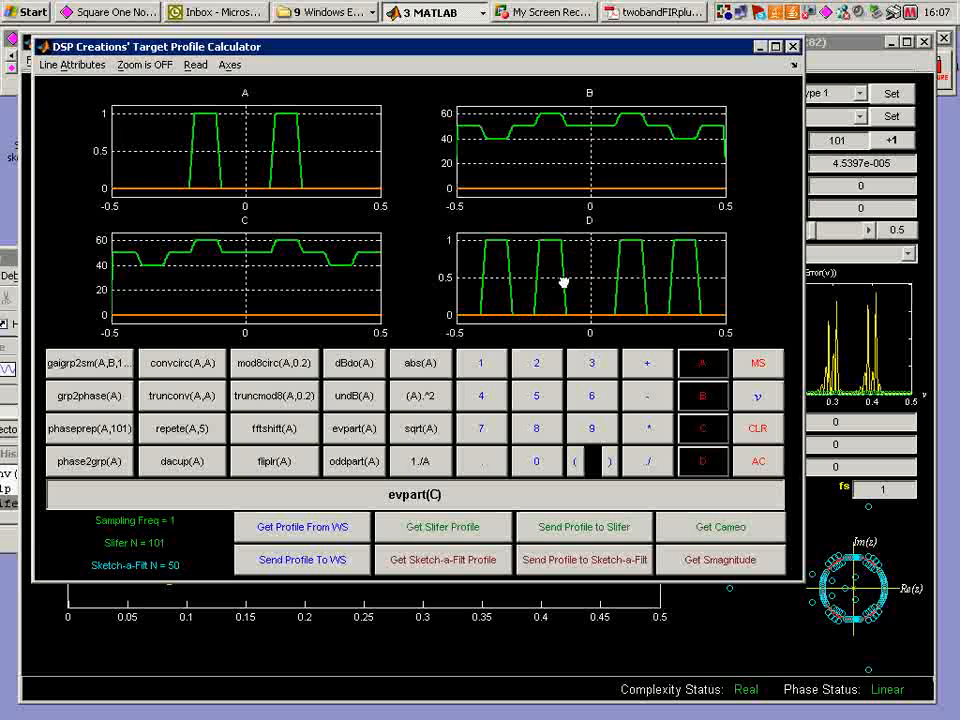
# Step: Copy the combined gain profile from D to A, and store the result of gaigrp2sm(A,B,101) in memory C
pyautogui.moveTo(281, 164); pyautogui.dragTo(239, 143)
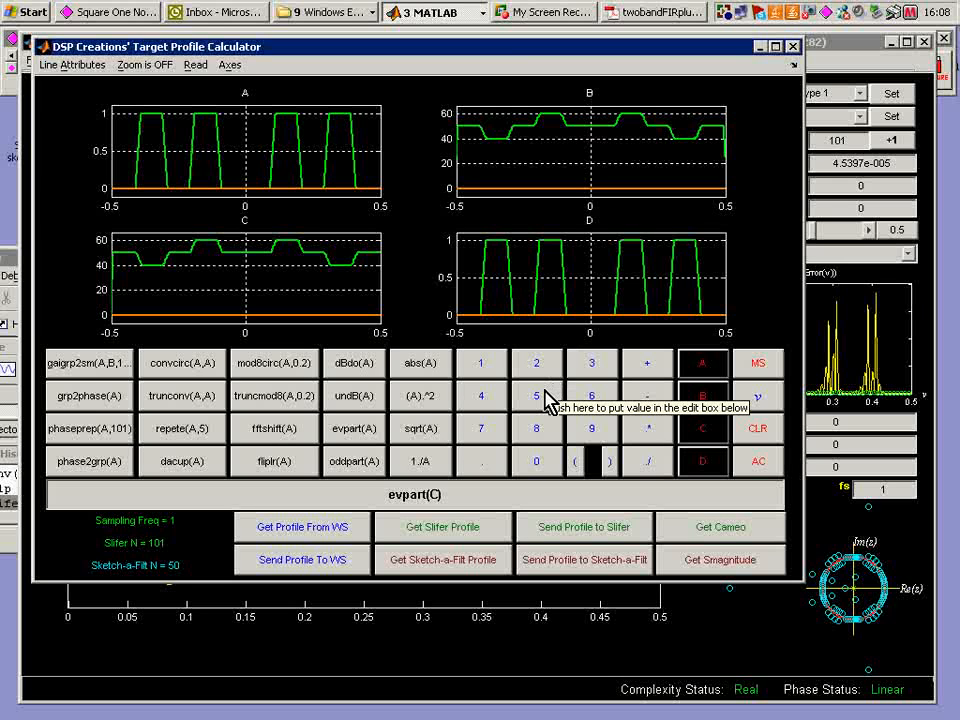
pyautogui.click(758, 461)
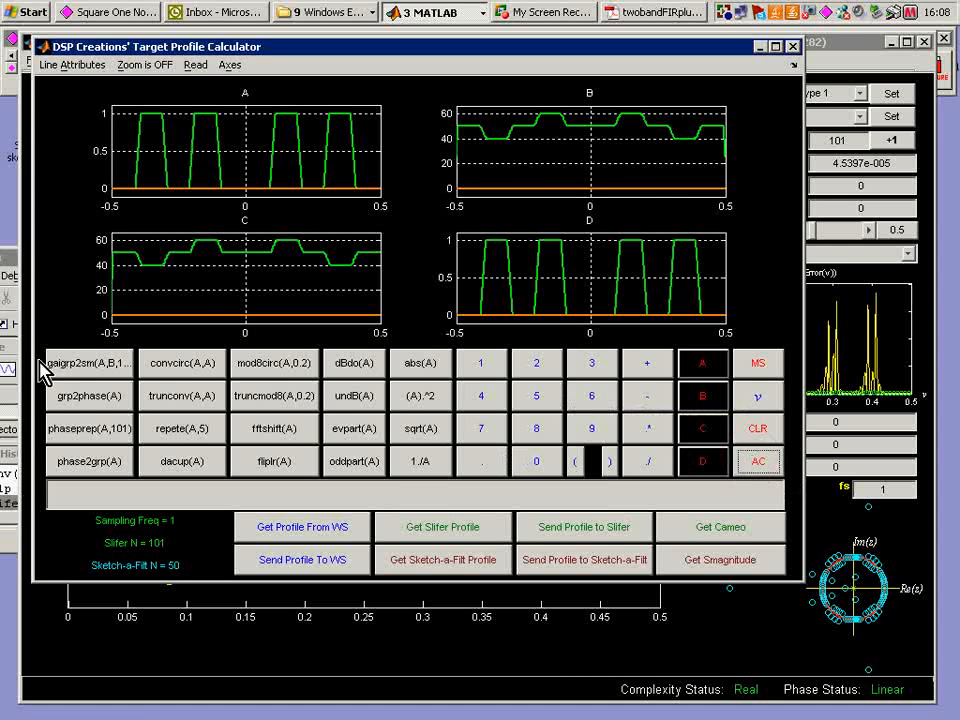
pyautogui.click(72, 366)
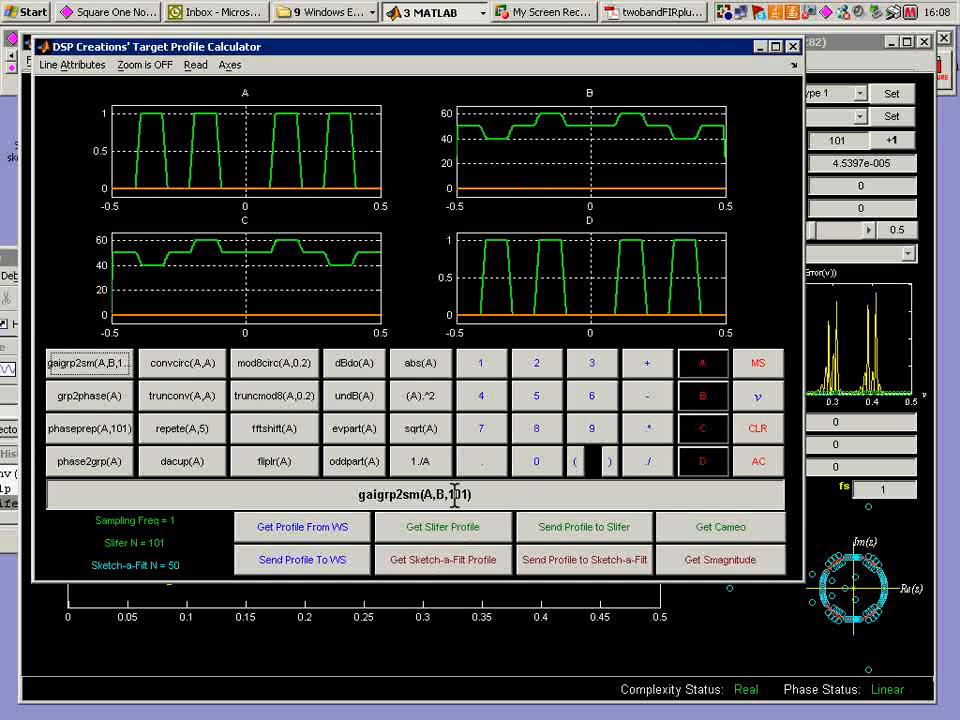
pyautogui.click(759, 366)
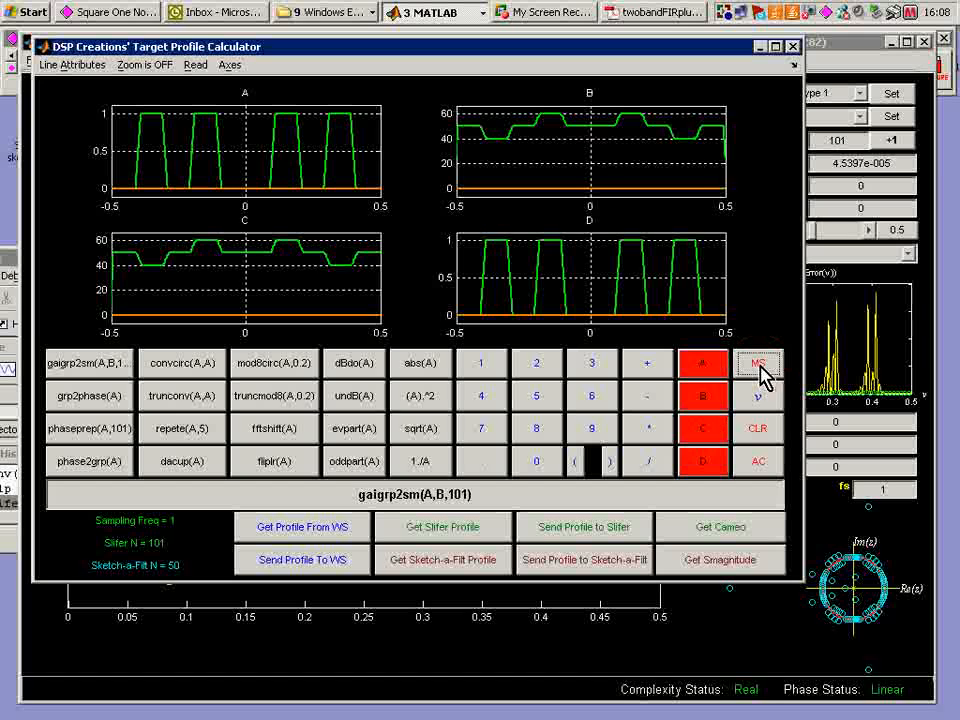
pyautogui.click(713, 437)
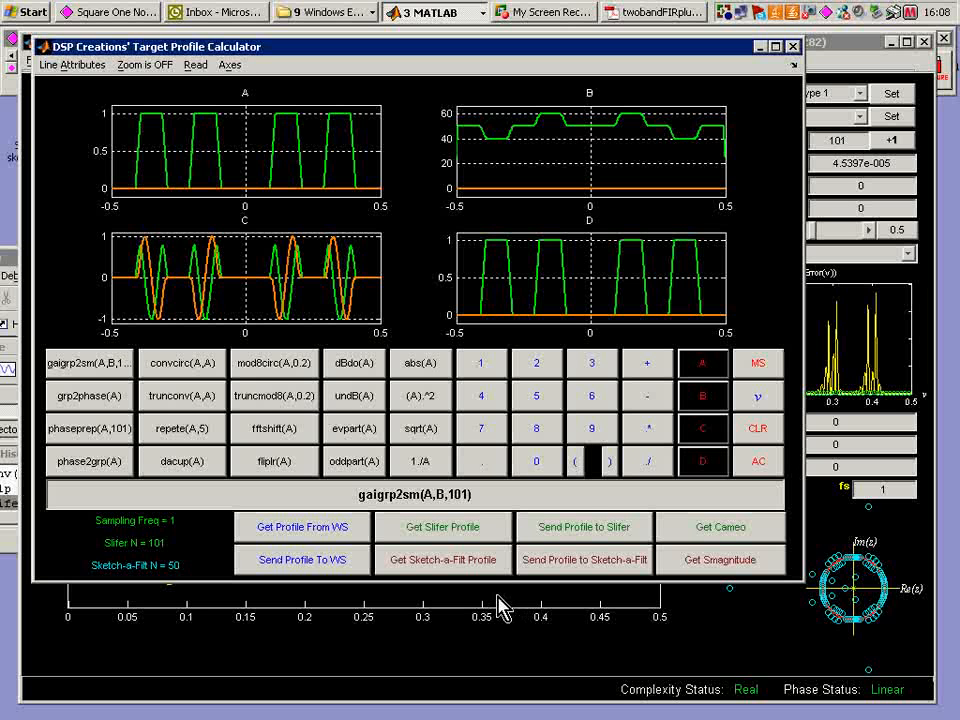
# Step: Send profile C to Slifer and display the frequency response as abs Gain (Linear)
pyautogui.click(567, 530)
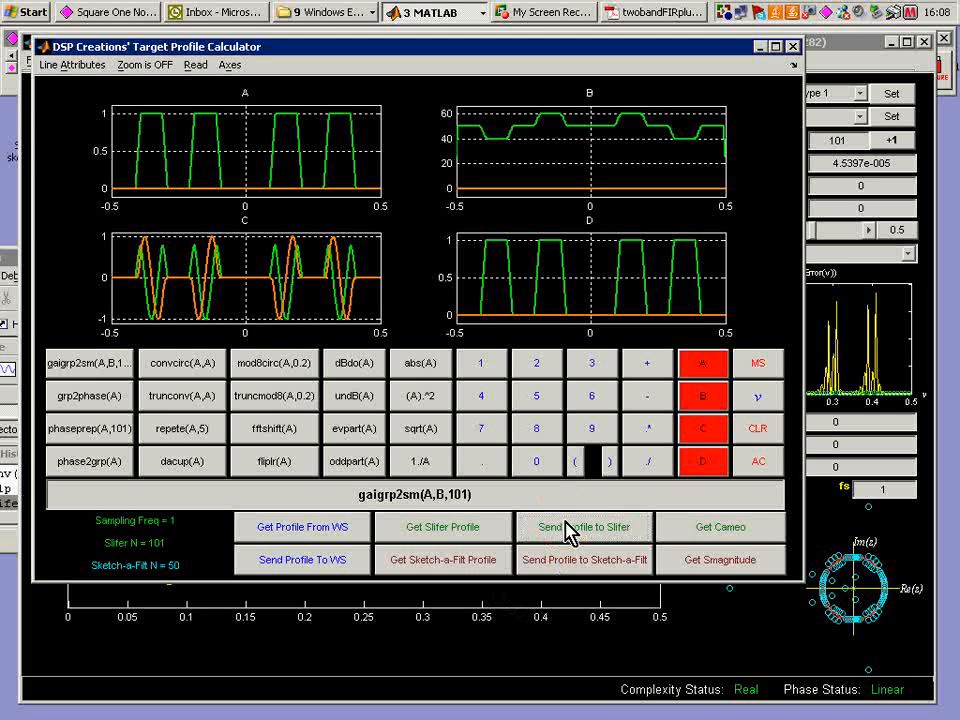
pyautogui.click(710, 436)
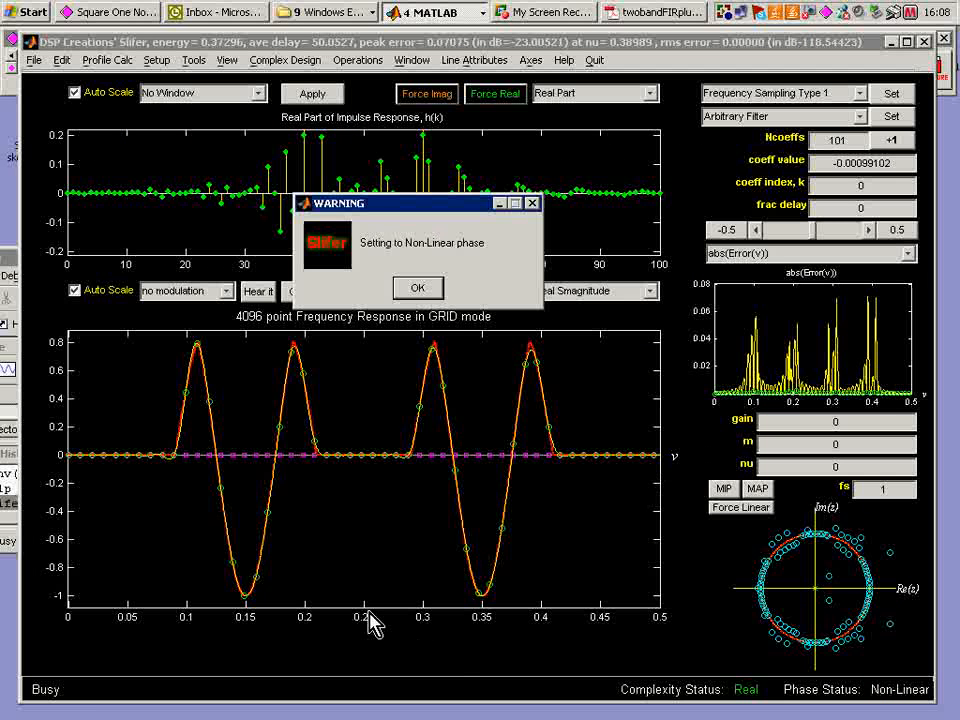
pyautogui.click(418, 287)
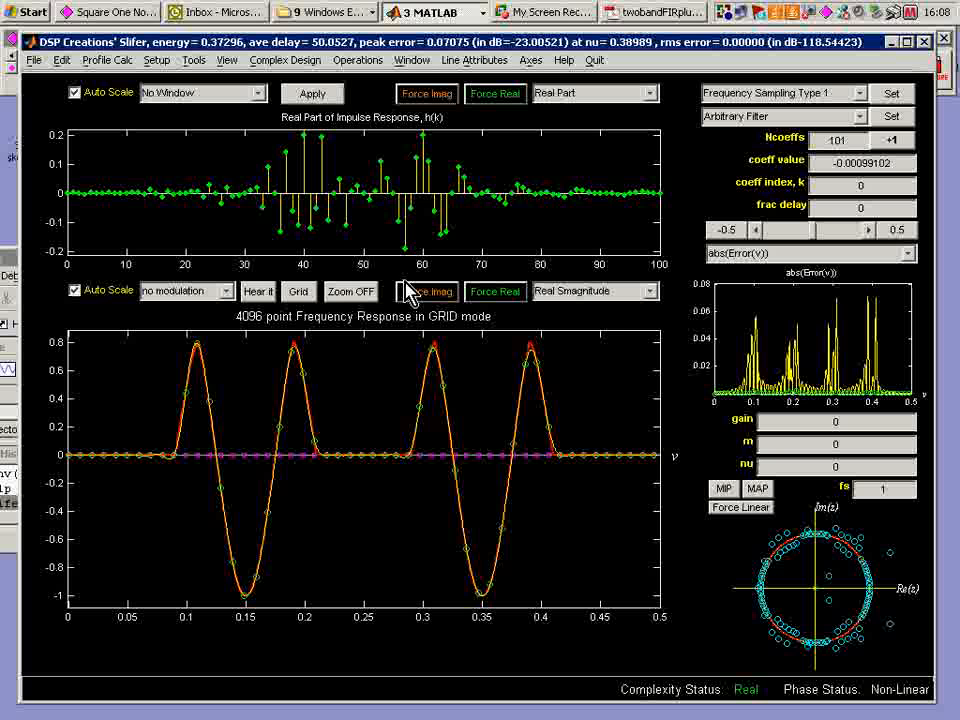
pyautogui.click(650, 292)
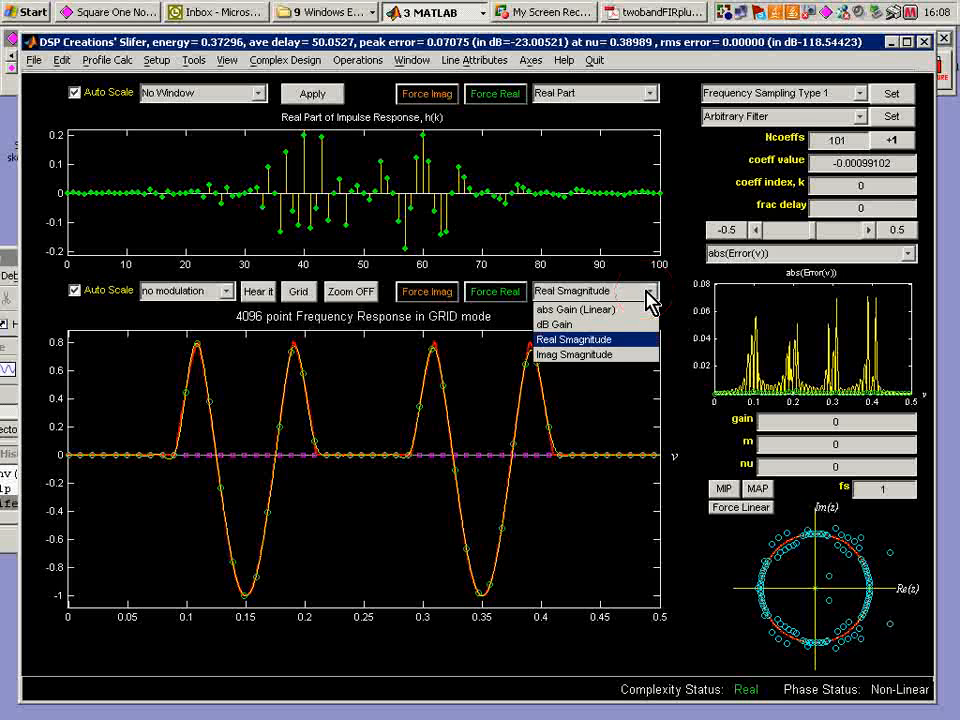
pyautogui.click(626, 310)
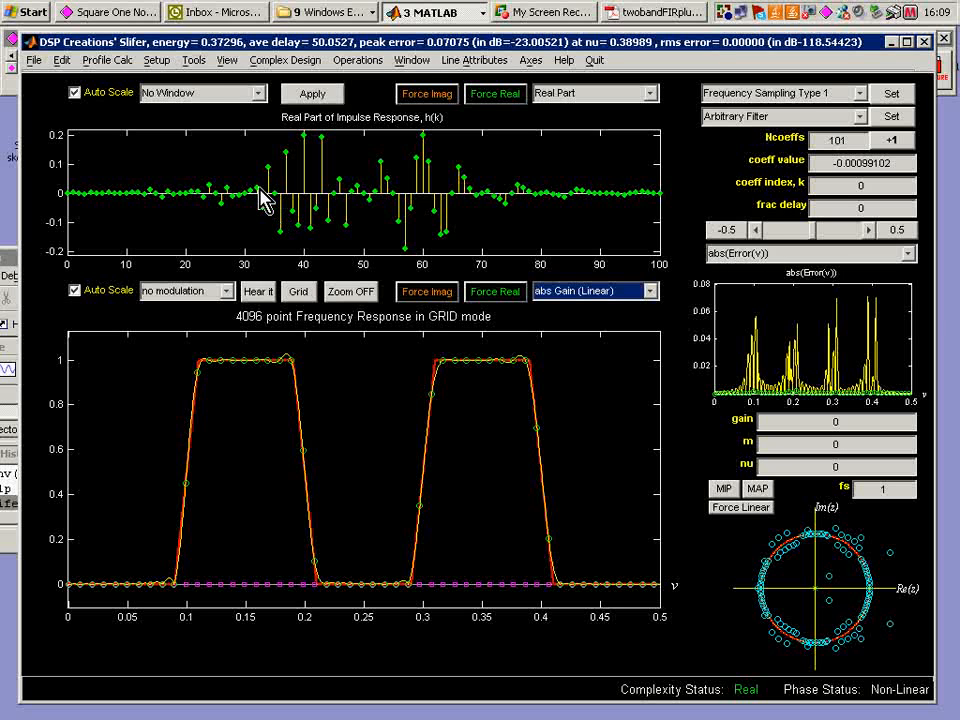
# Step: Open the filter in the Seepig credential viewer and display its Group Delay
pyautogui.click(195, 60)
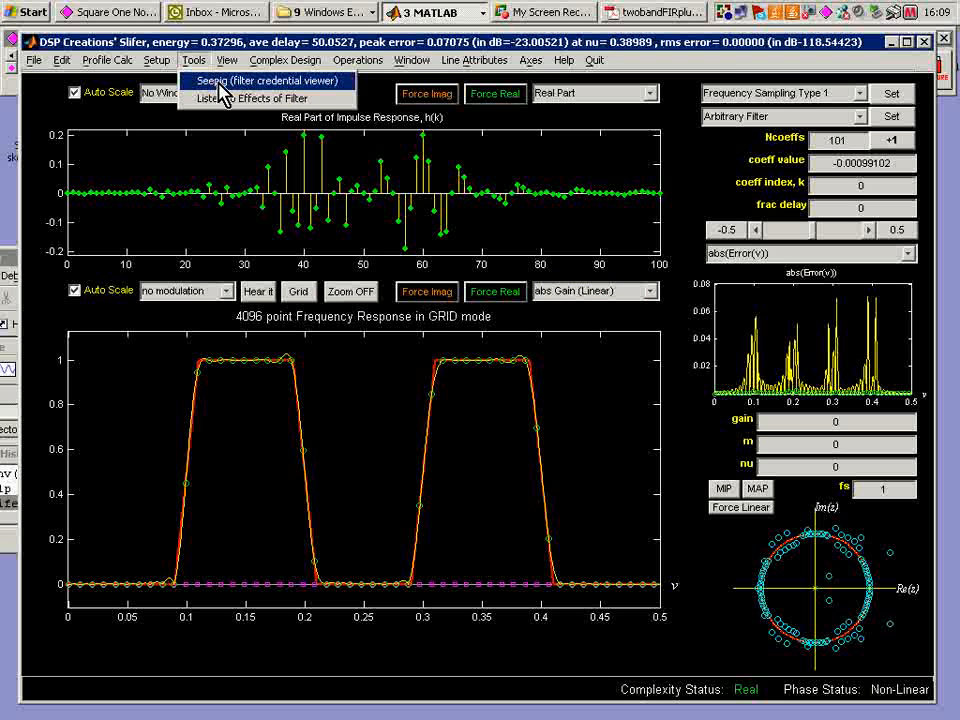
pyautogui.click(215, 82)
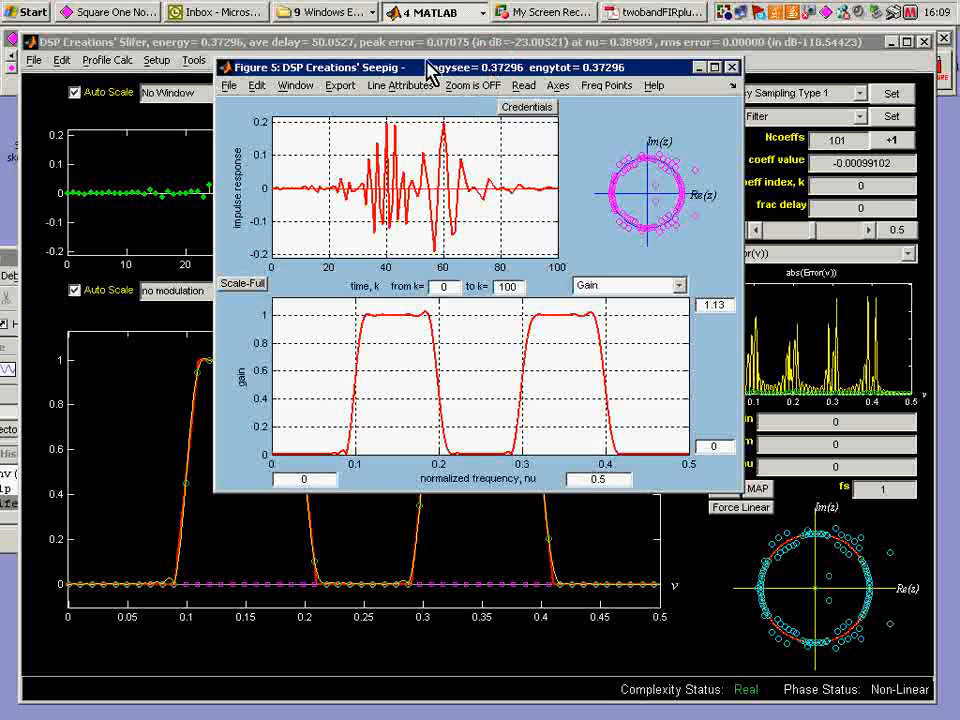
pyautogui.moveTo(450, 72); pyautogui.dragTo(388, 64)
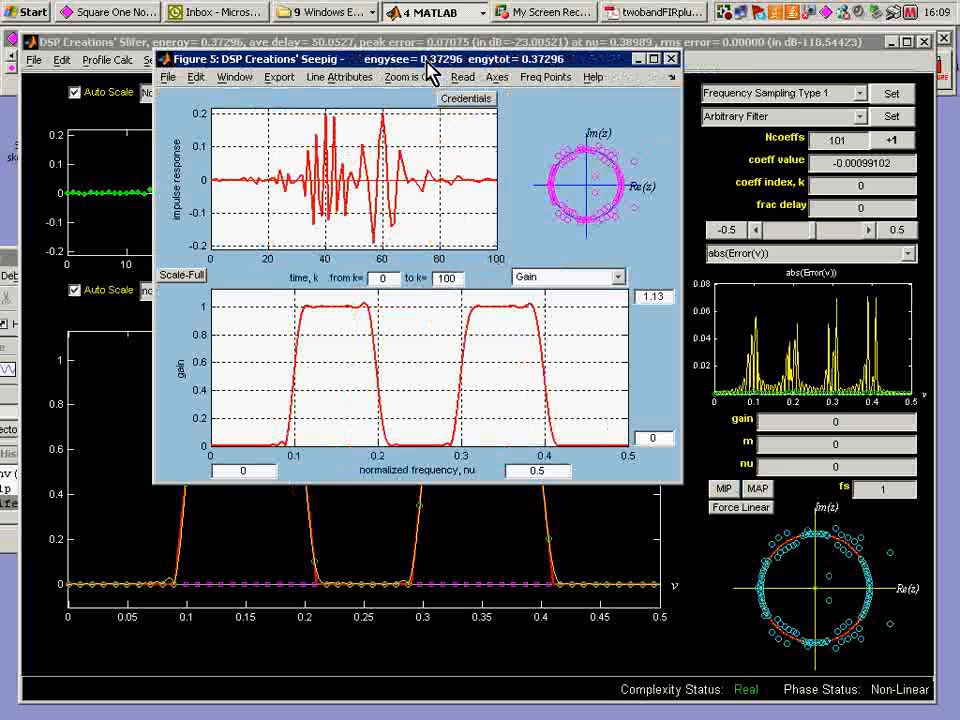
pyautogui.click(614, 285)
pyautogui.click(577, 356)
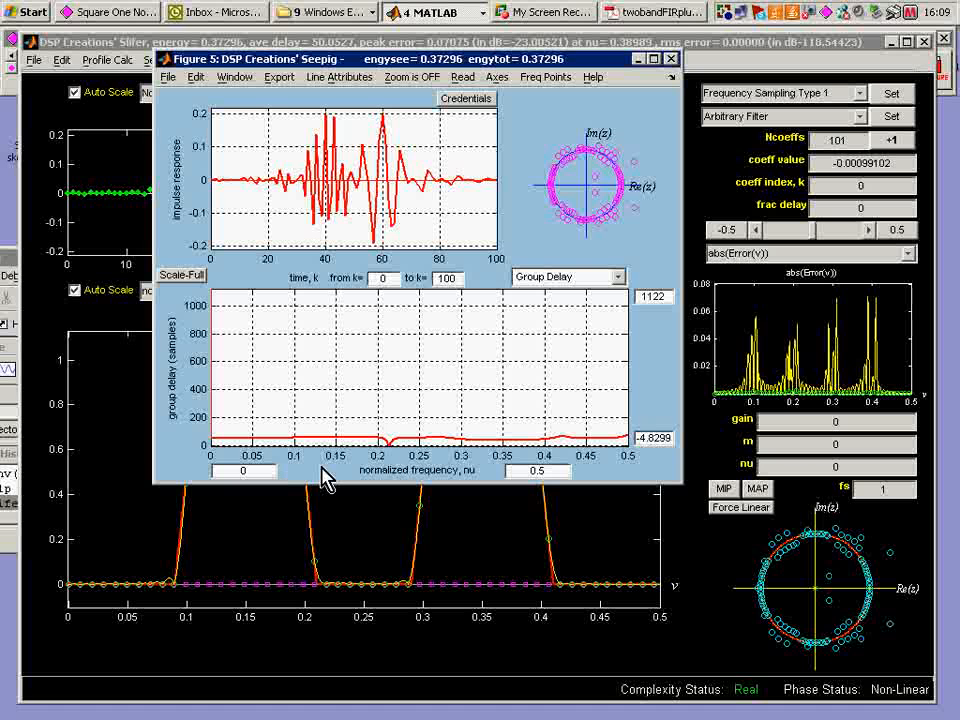
# Step: Set the group delay plot's vertical range to 30 through 70 samples
pyautogui.doubleClick(636, 432)
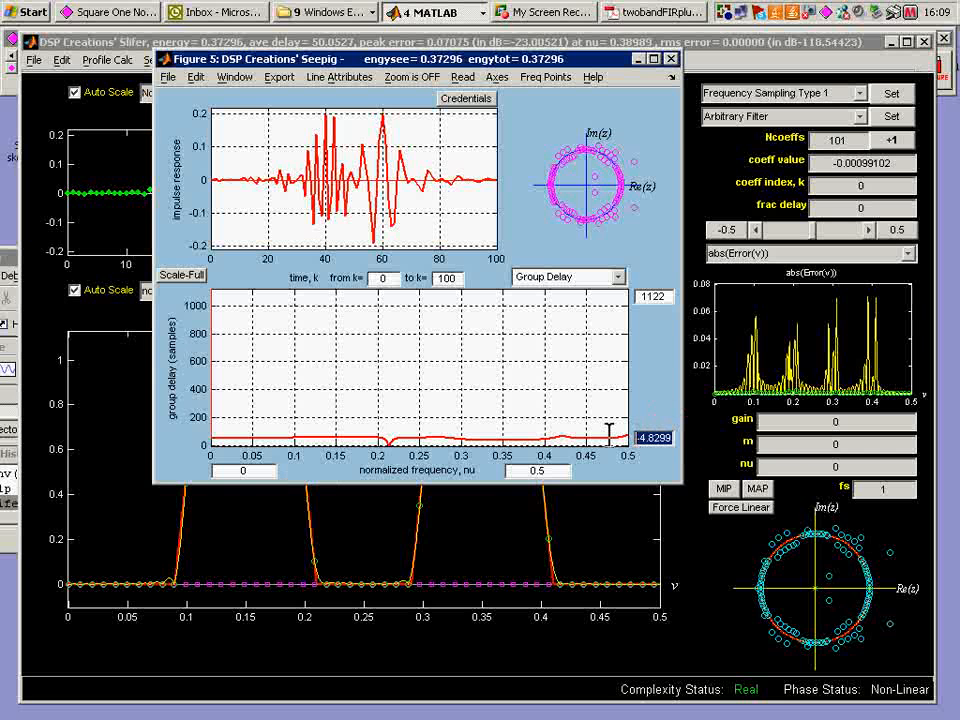
pyautogui.write('30')
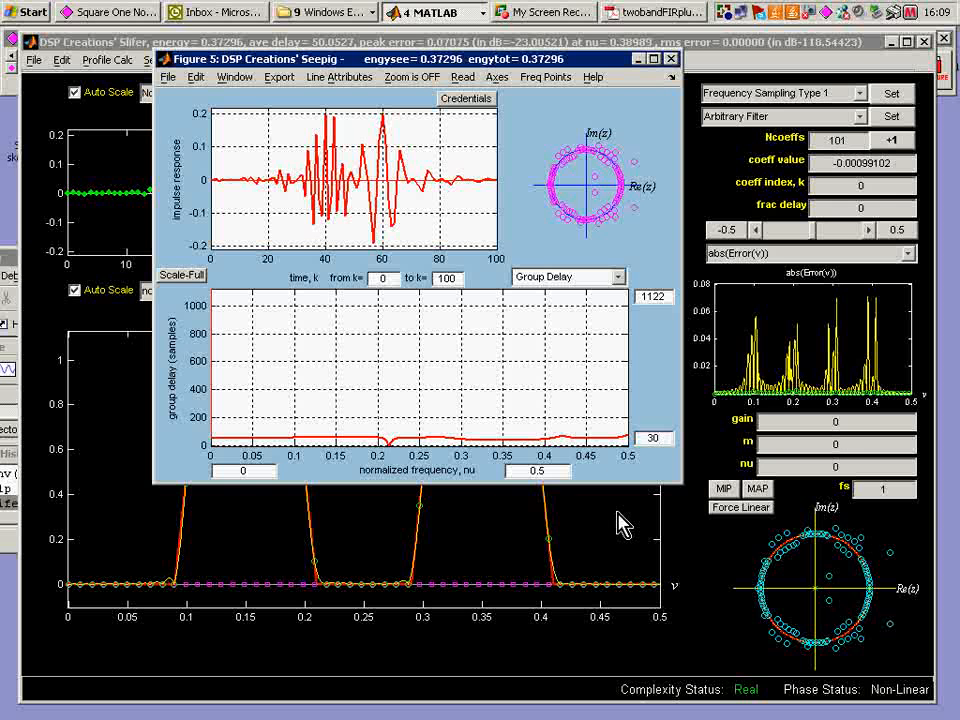
pyautogui.press('Return')
pyautogui.doubleClick(655, 296)
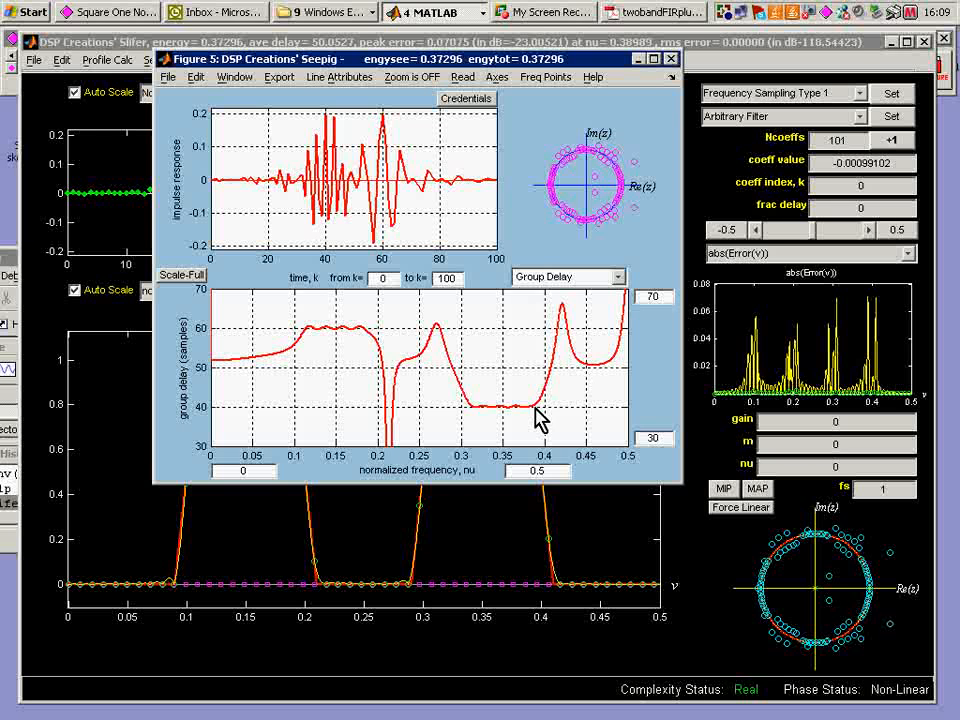
# Step: Read the group delay within each passband, near normalized frequencies 0.378 and 0.172, and close the Seepig viewer
pyautogui.click(484, 407)
pyautogui.click(495, 405)
pyautogui.moveTo(496, 405); pyautogui.dragTo(527, 407)
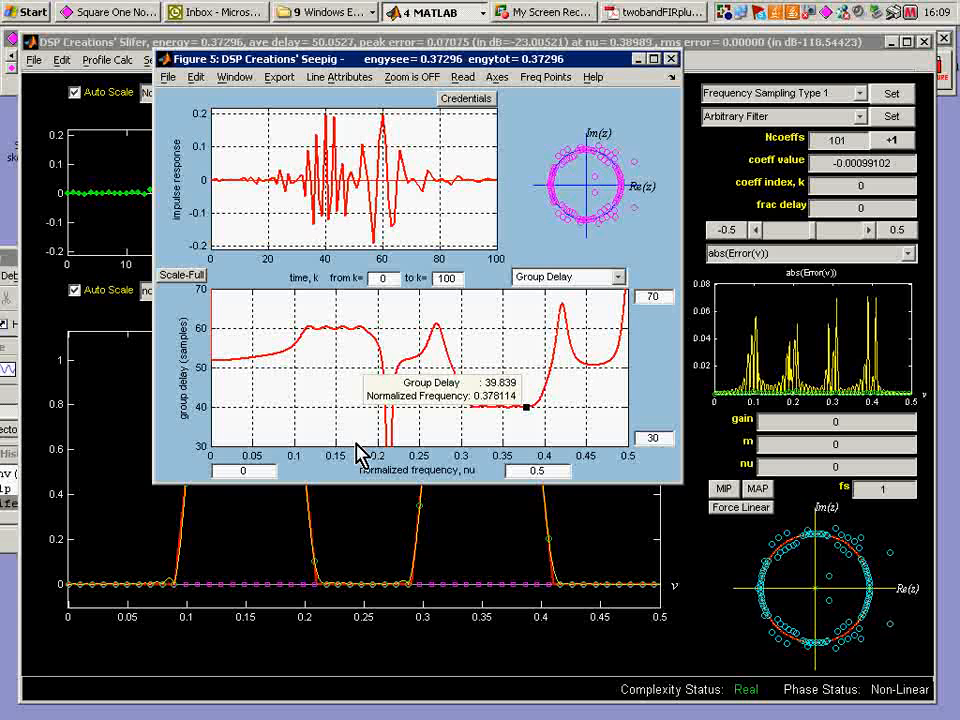
pyautogui.click(331, 333)
pyautogui.moveTo(322, 334); pyautogui.dragTo(355, 326)
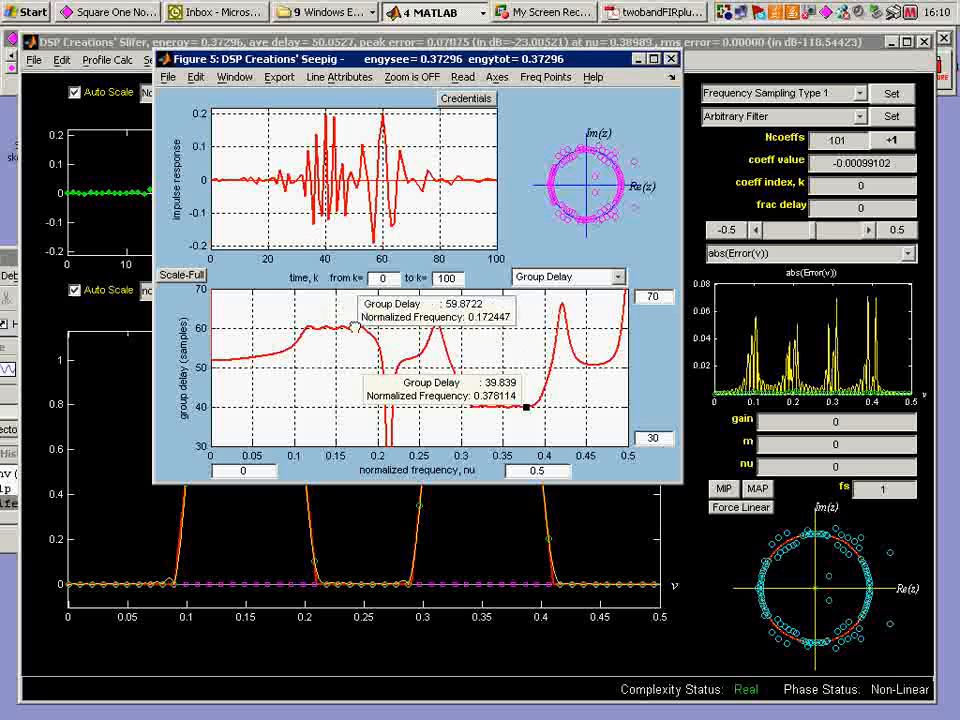
pyautogui.moveTo(481, 59); pyautogui.dragTo(626, 215)
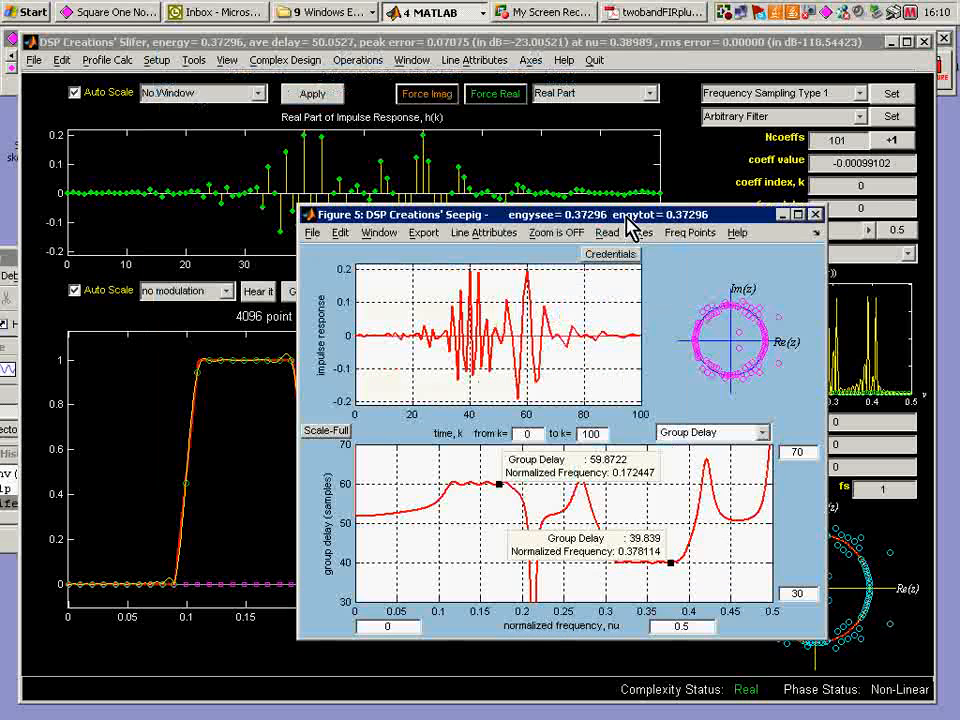
pyautogui.click(816, 214)
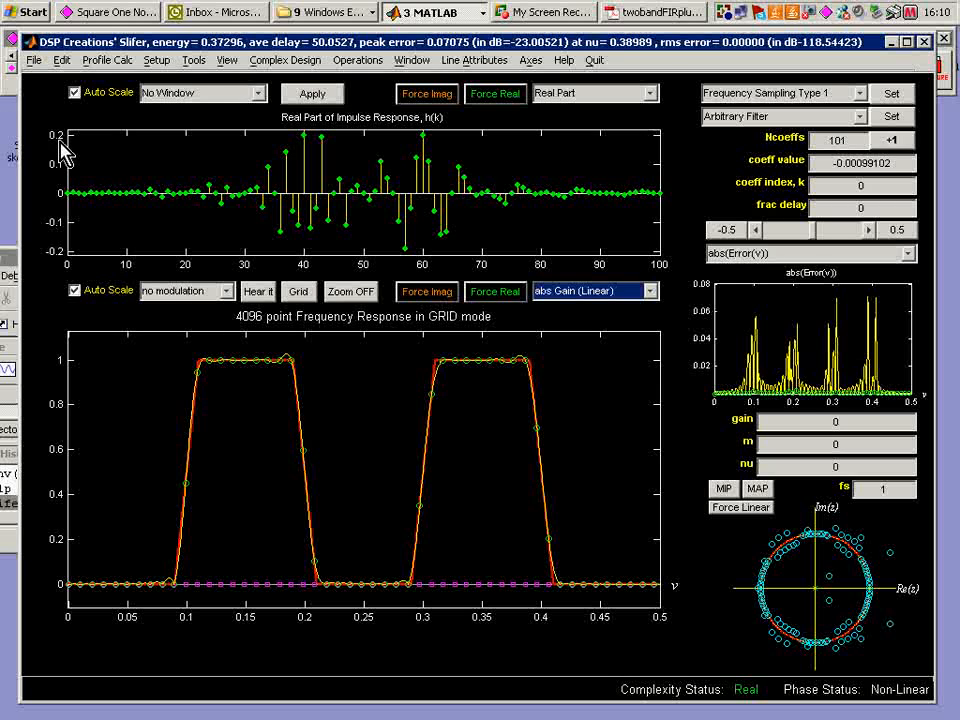
# Step: Export the frequency target profile to Sketch-a-Filt and display its response there as abs Gain (Linear)
pyautogui.click(35, 60)
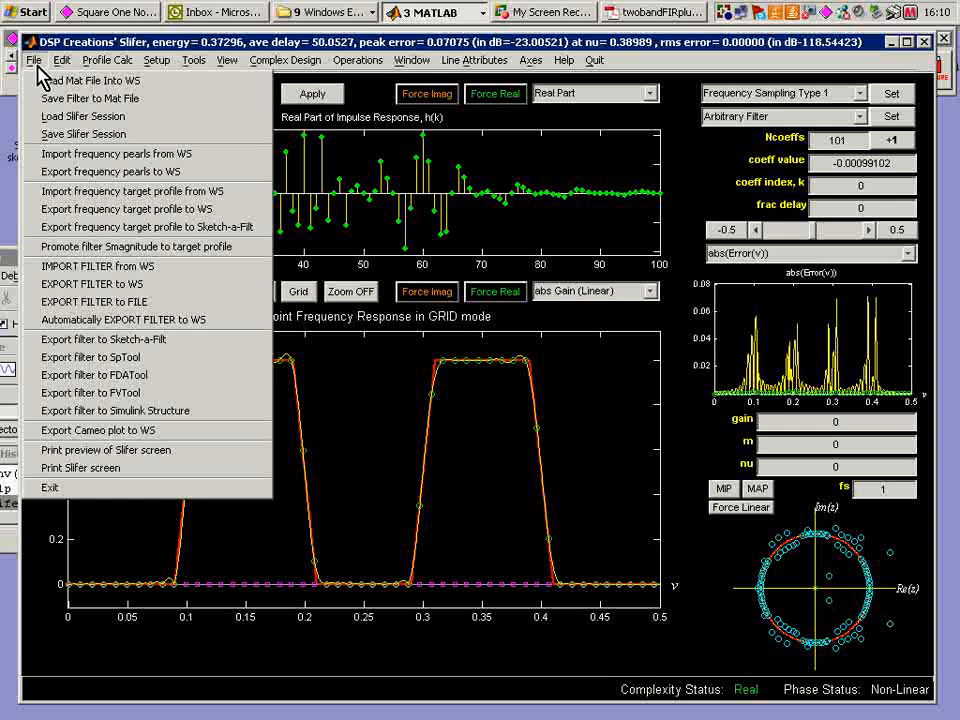
pyautogui.click(73, 230)
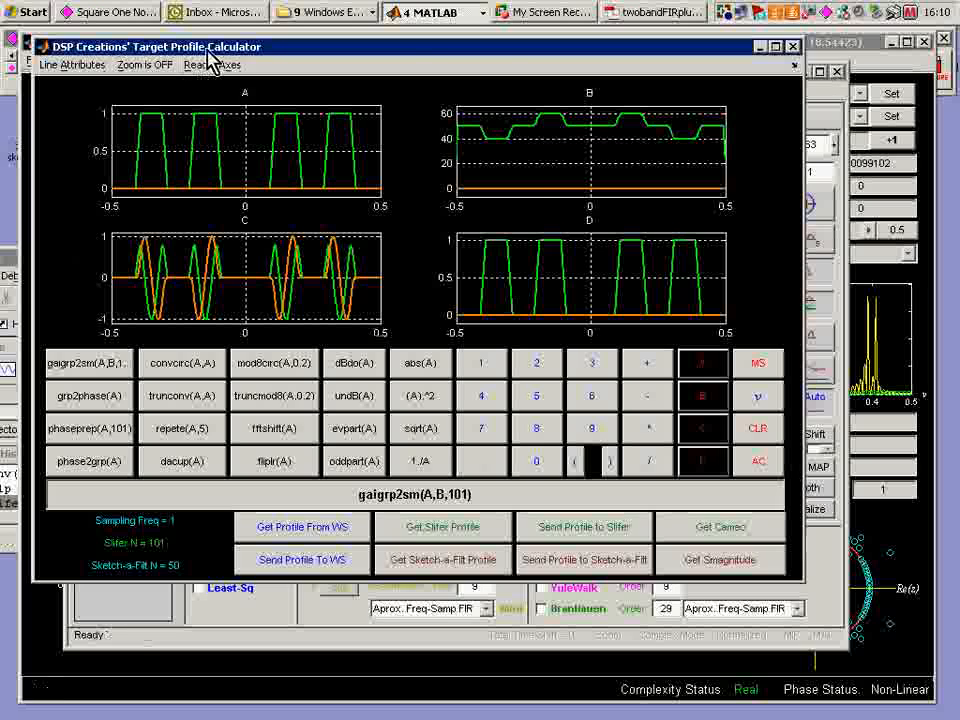
pyautogui.moveTo(172, 46)
pyautogui.mouseDown()
pyautogui.moveTo(596, 124)
pyautogui.moveTo(880, 145)
pyautogui.moveTo(959, 79)
pyautogui.mouseUp()
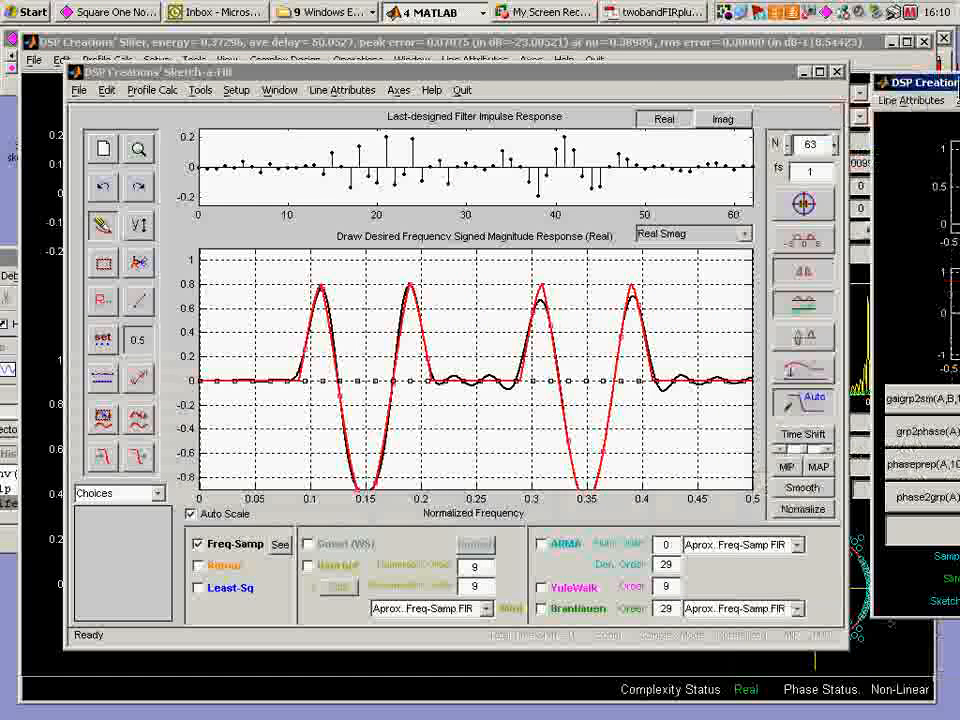
pyautogui.click(673, 75)
pyautogui.moveTo(673, 76); pyautogui.dragTo(665, 70)
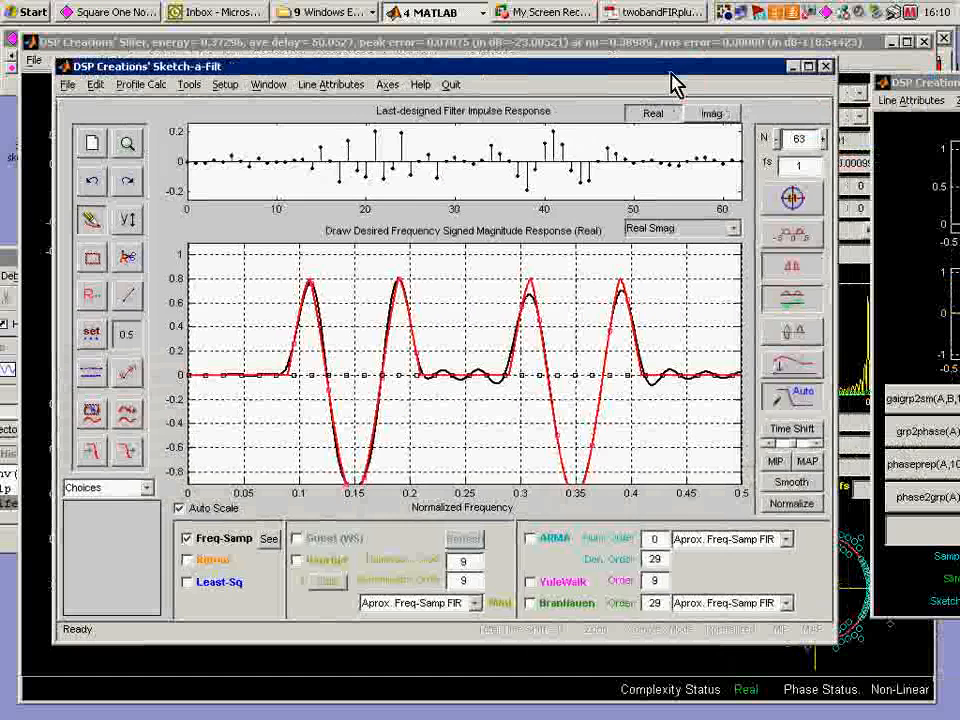
pyautogui.click(736, 231)
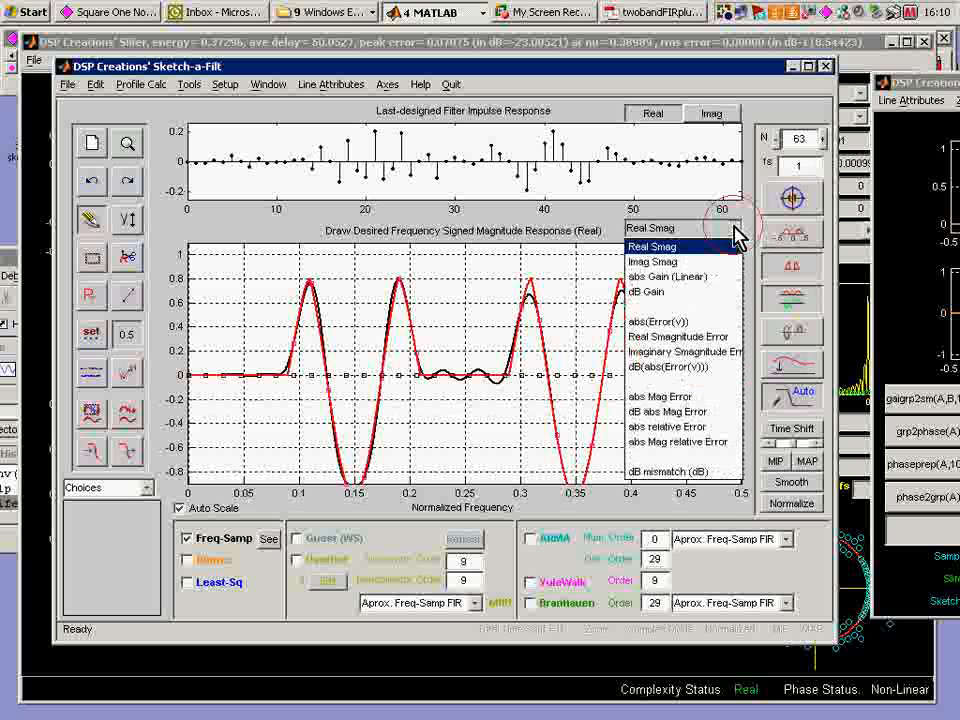
pyautogui.click(694, 278)
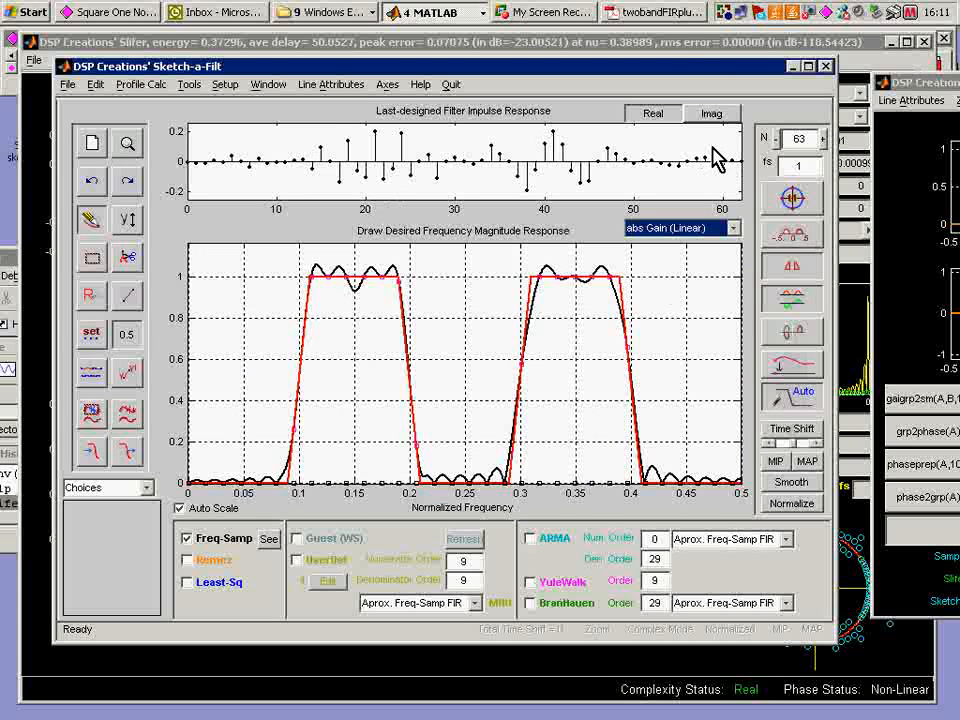
pyautogui.moveTo(664, 76); pyautogui.dragTo(656, 53)
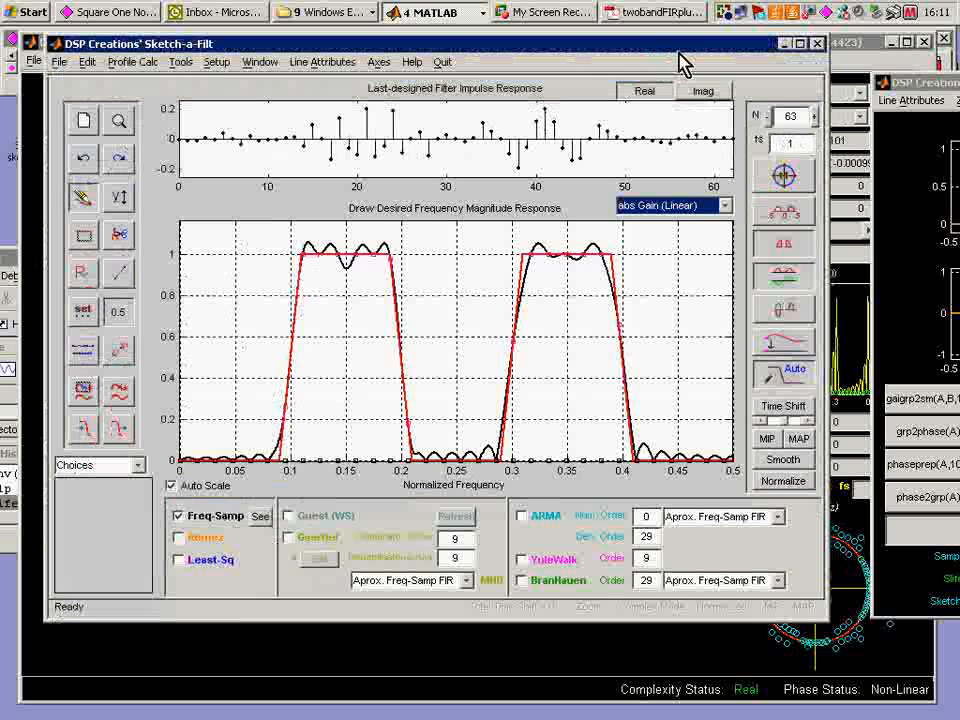
# Step: Set the Sketch-a-Filt filter length N to 101 coefficients
pyautogui.doubleClick(805, 117)
pyautogui.write('101')
pyautogui.press('Return')
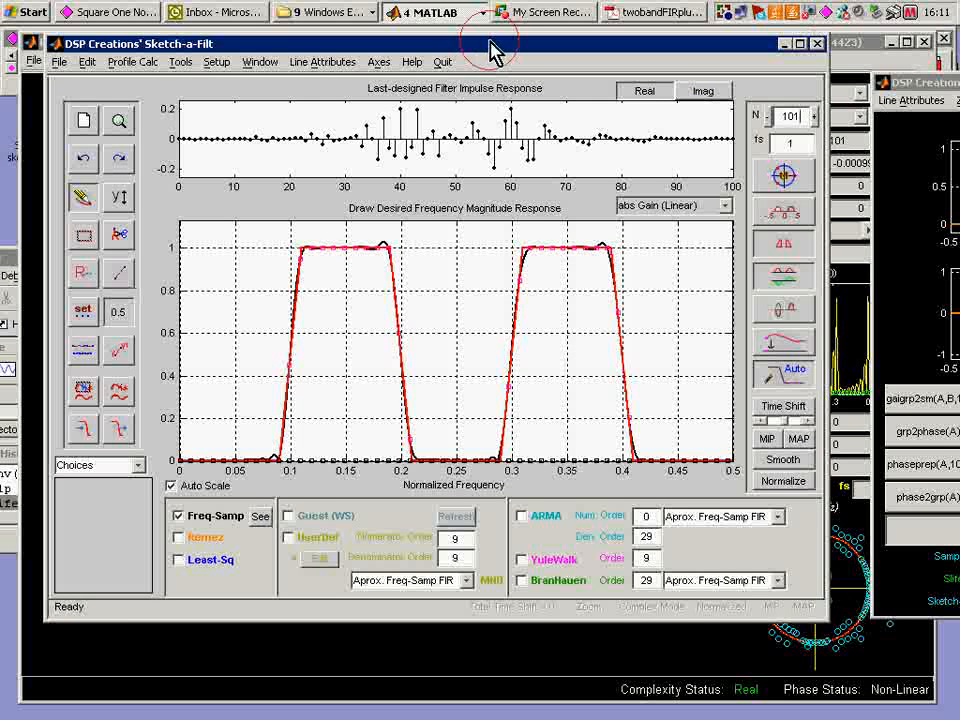
pyautogui.moveTo(497, 52); pyautogui.dragTo(487, 48)
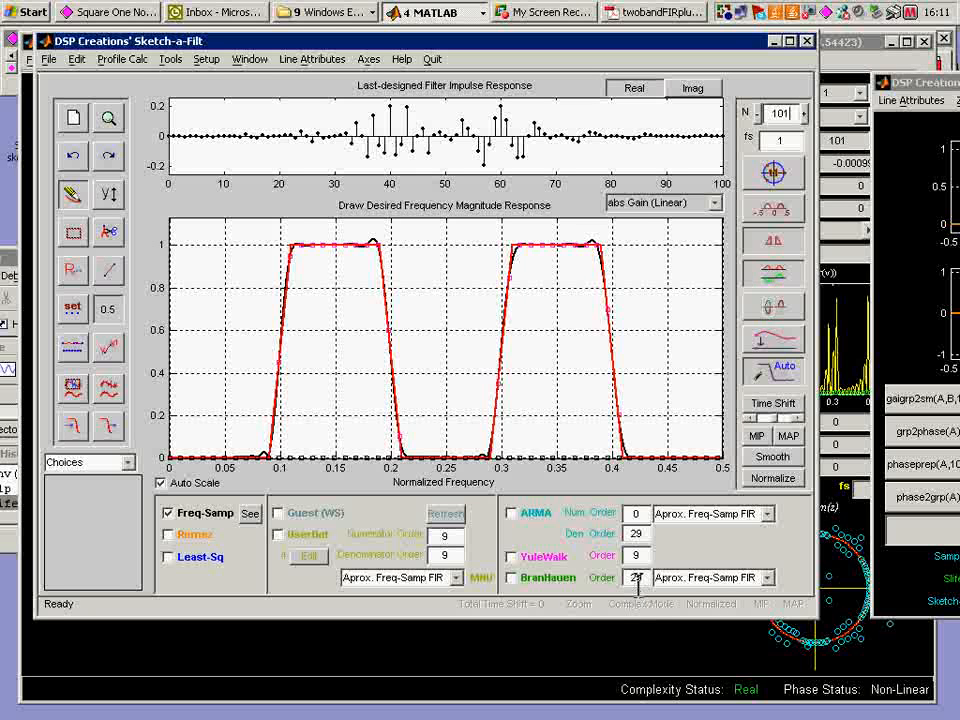
# Step: Enable the BranHauen design alongside Freq-Samp and try orders 39, 34 and 37
pyautogui.click(512, 579)
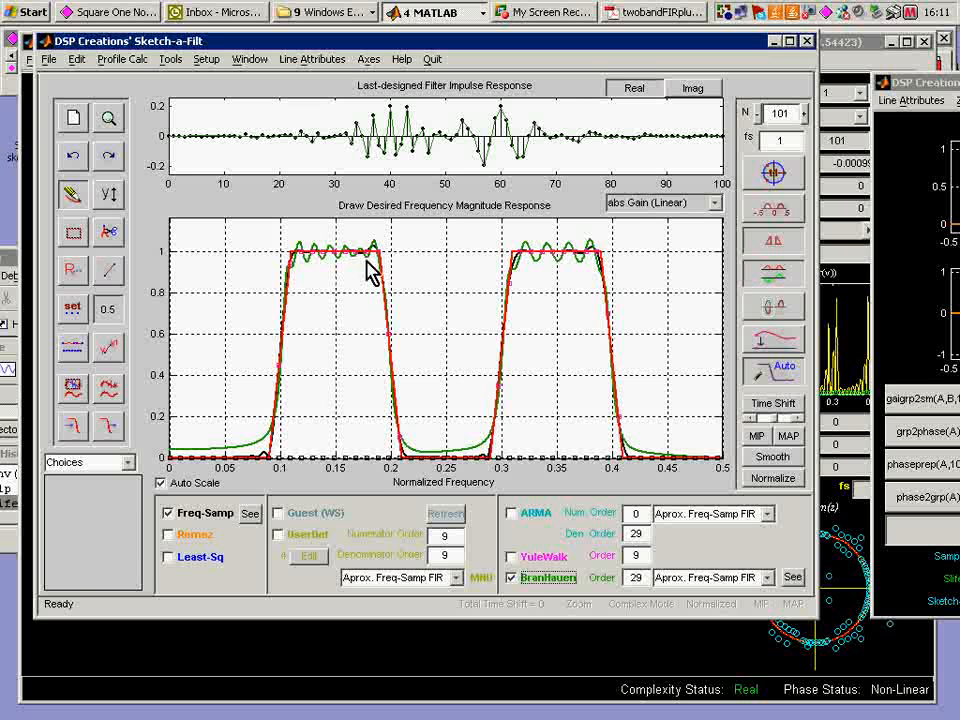
pyautogui.click(626, 578)
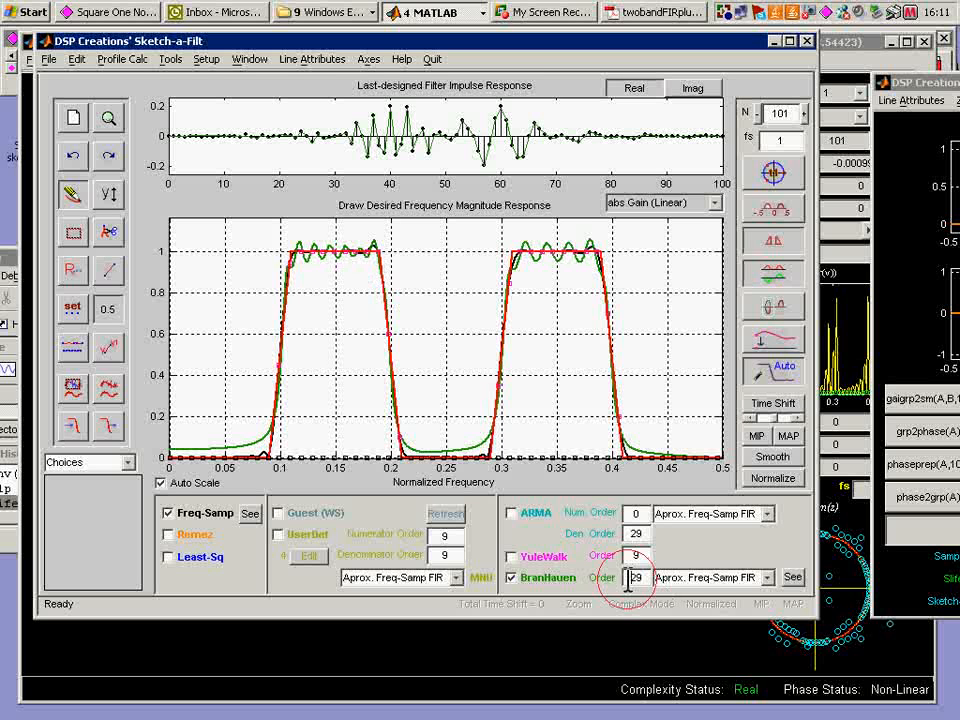
pyautogui.write('3')
pyautogui.press('Delete')
pyautogui.press('Return')
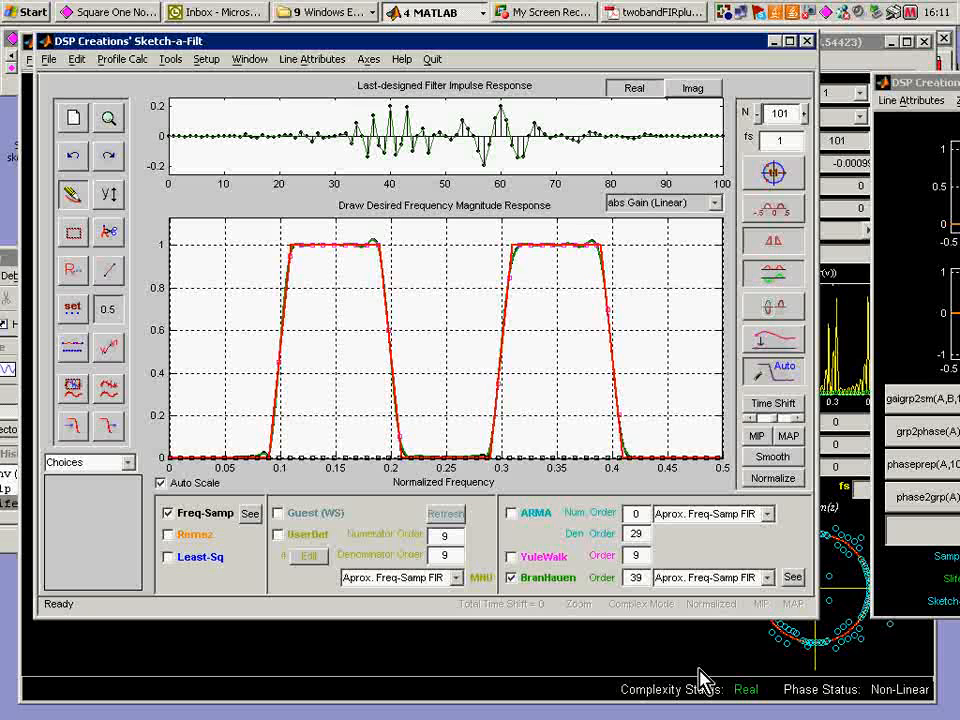
pyautogui.write('4')
pyautogui.press('Return')
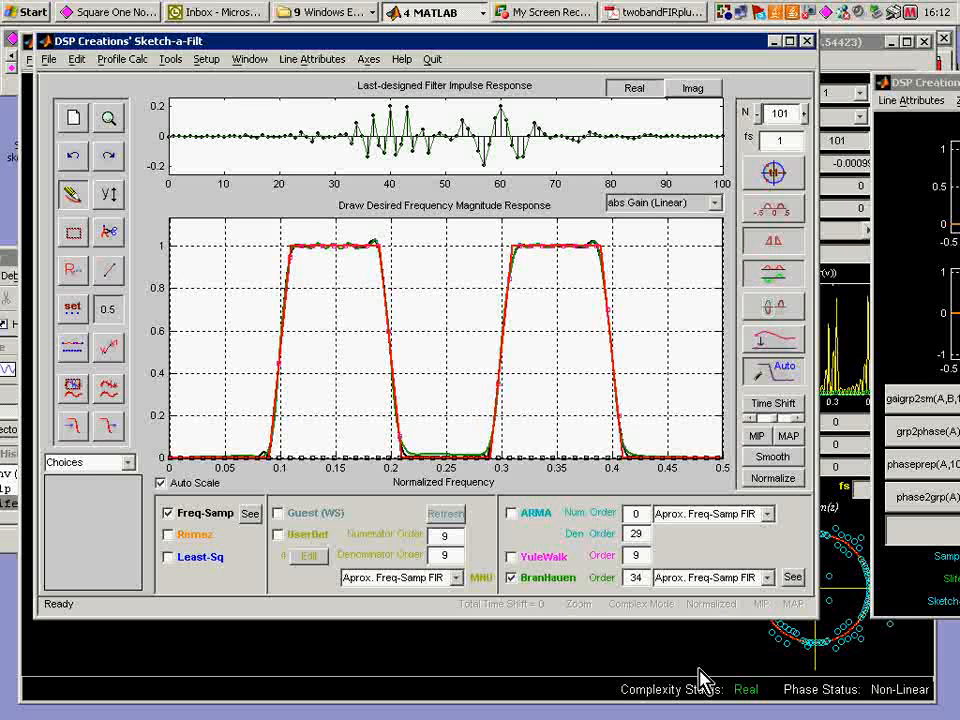
pyautogui.press('Return')
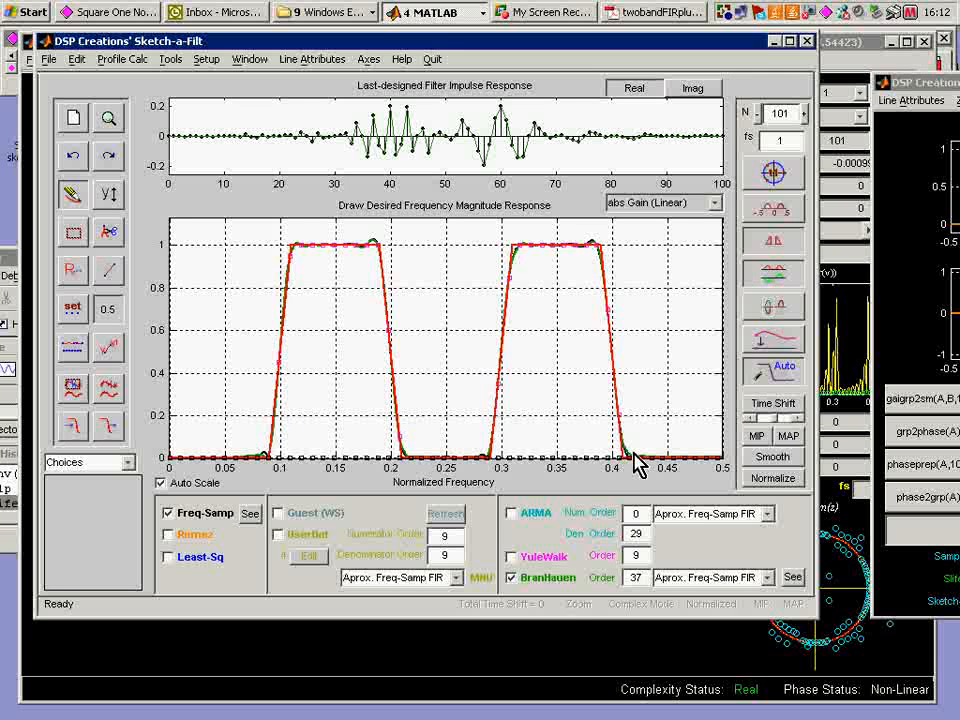
# Step: Open the comparison view of all filters and move its legend off the impulse response curve
pyautogui.click(182, 63)
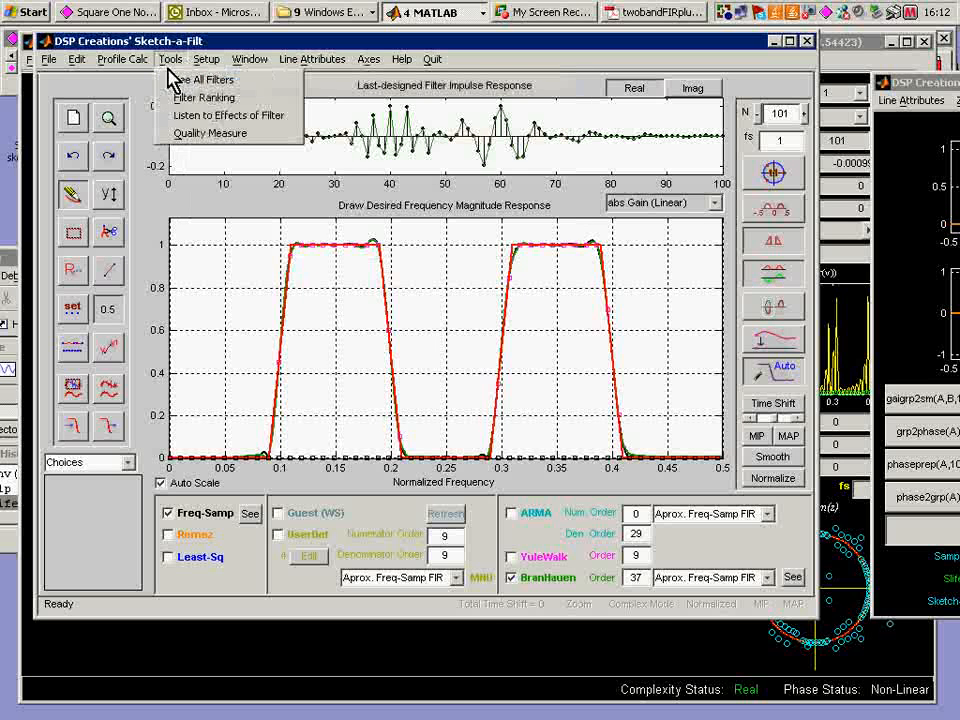
pyautogui.click(190, 82)
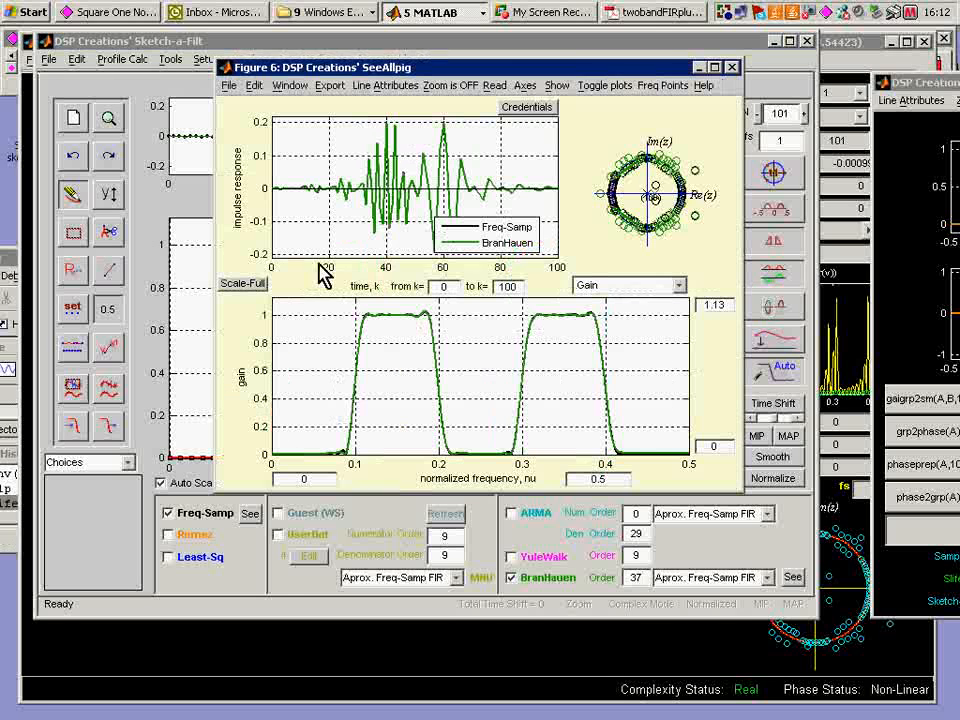
pyautogui.moveTo(497, 223); pyautogui.dragTo(276, 116)
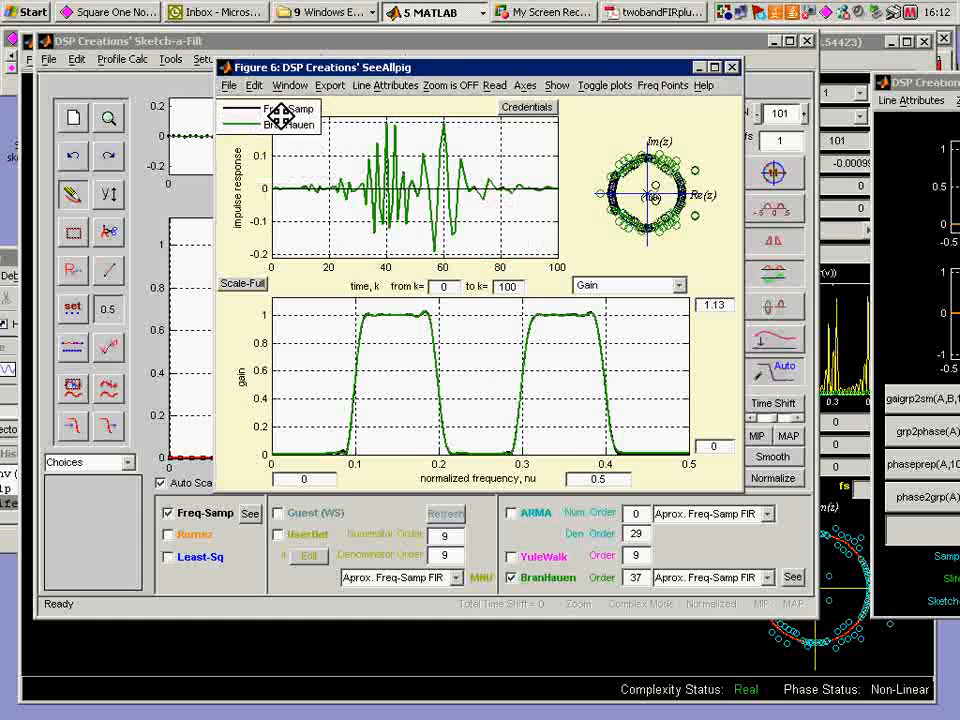
pyautogui.moveTo(437, 66); pyautogui.dragTo(367, 51)
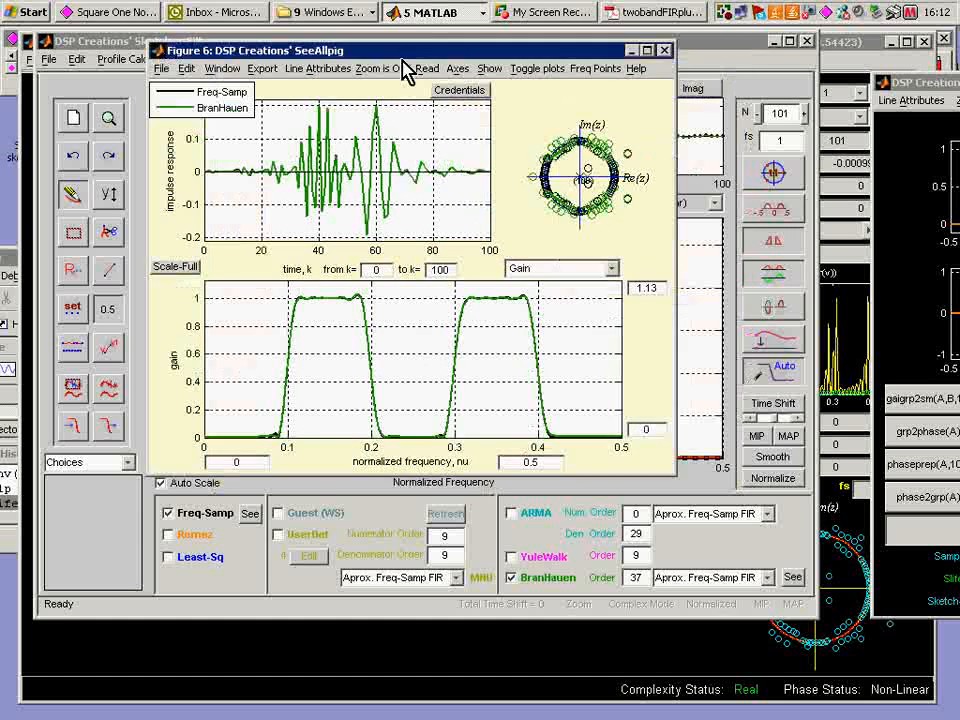
# Step: Display the dB Gain of both filters with the plot's lower limit set to -100 dB
pyautogui.click(612, 270)
pyautogui.click(598, 303)
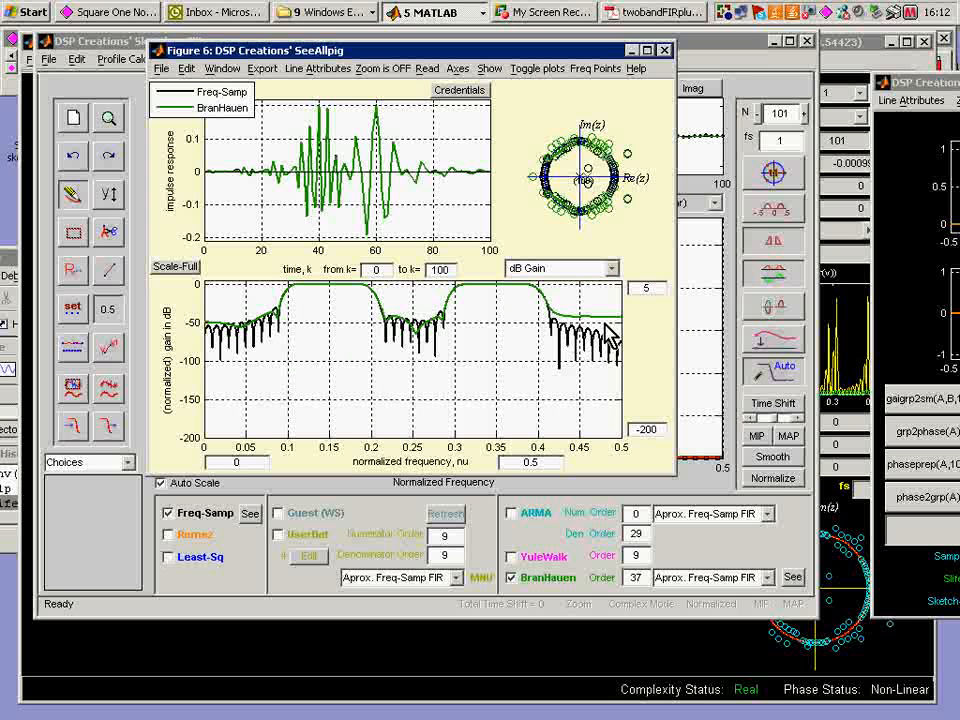
pyautogui.doubleClick(655, 432)
pyautogui.write('-100')
pyautogui.press('Return')
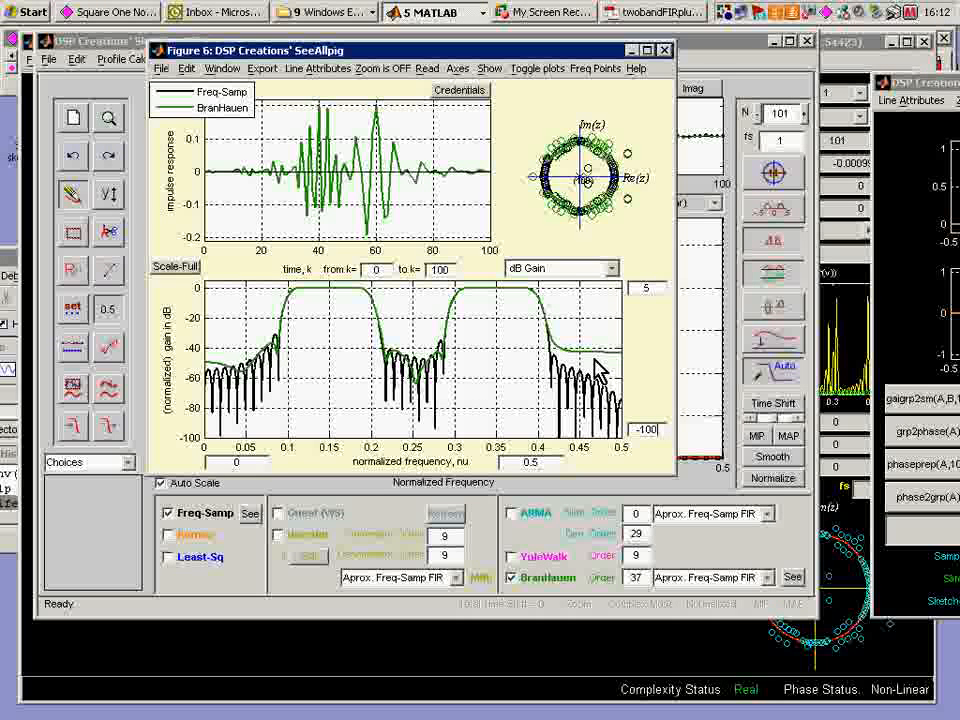
pyautogui.moveTo(428, 55); pyautogui.dragTo(279, 33)
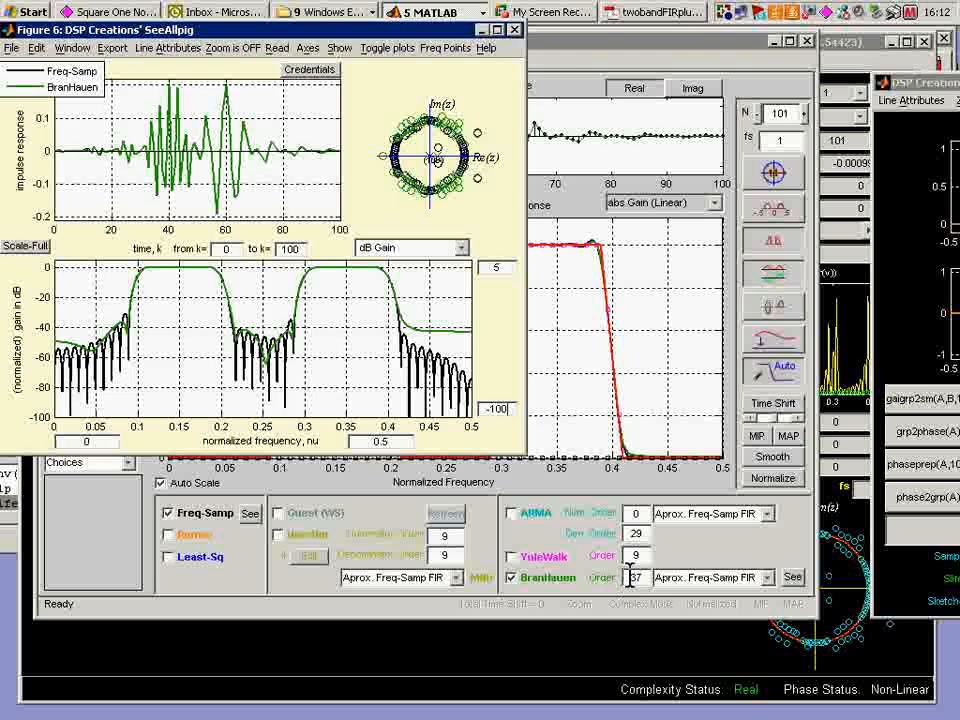
# Step: Set the BranHauen order to 41 and bring the comparison view alongside the design window
pyautogui.moveTo(629, 578); pyautogui.dragTo(659, 577)
pyautogui.write('41')
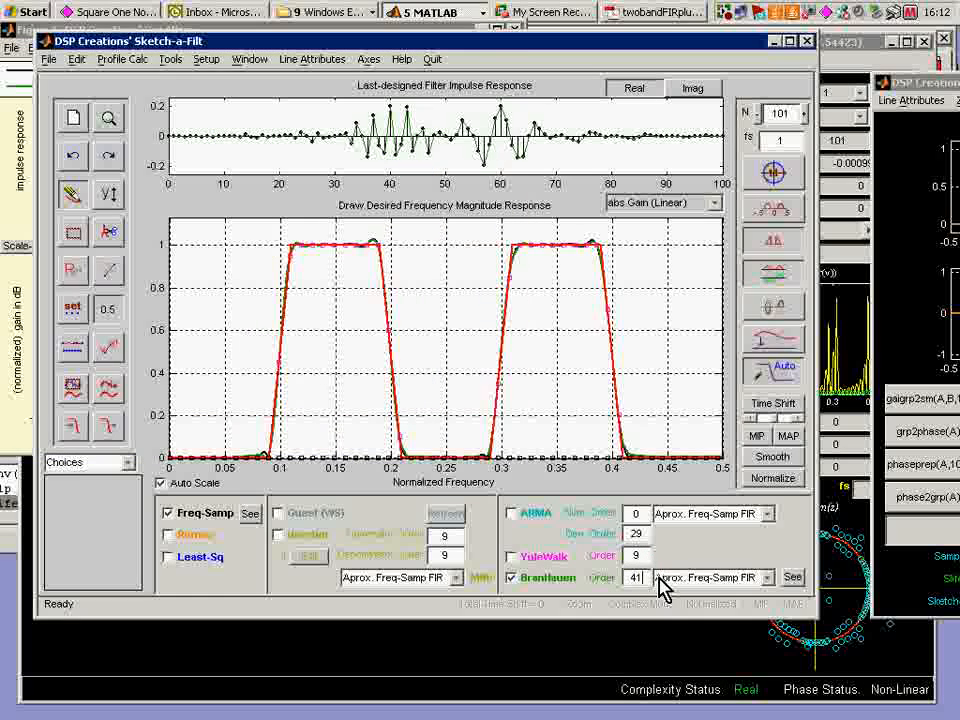
pyautogui.press('Return')
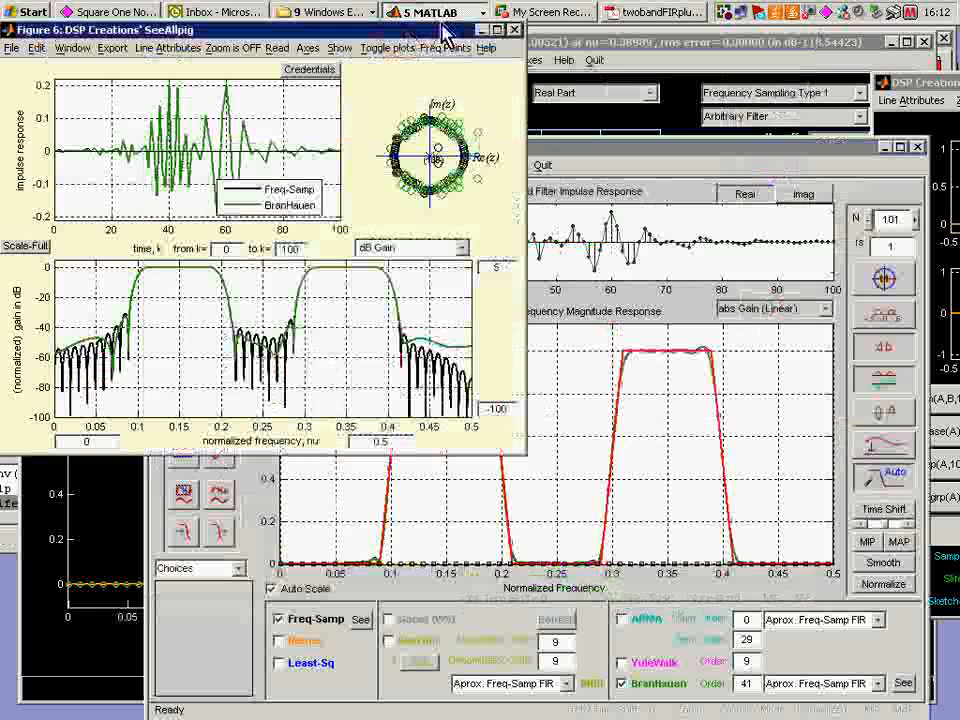
pyautogui.moveTo(443, 33); pyautogui.dragTo(473, 25)
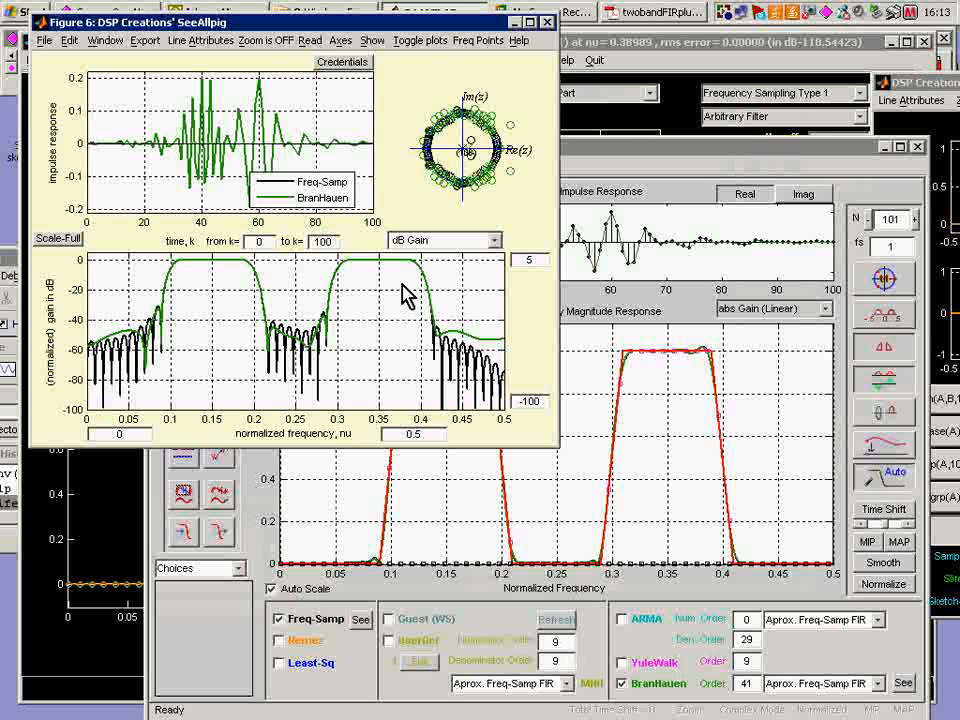
# Step: Show only the BranHauen filter in the comparison view and display its Group Delay
pyautogui.moveTo(323, 195); pyautogui.dragTo(395, 107)
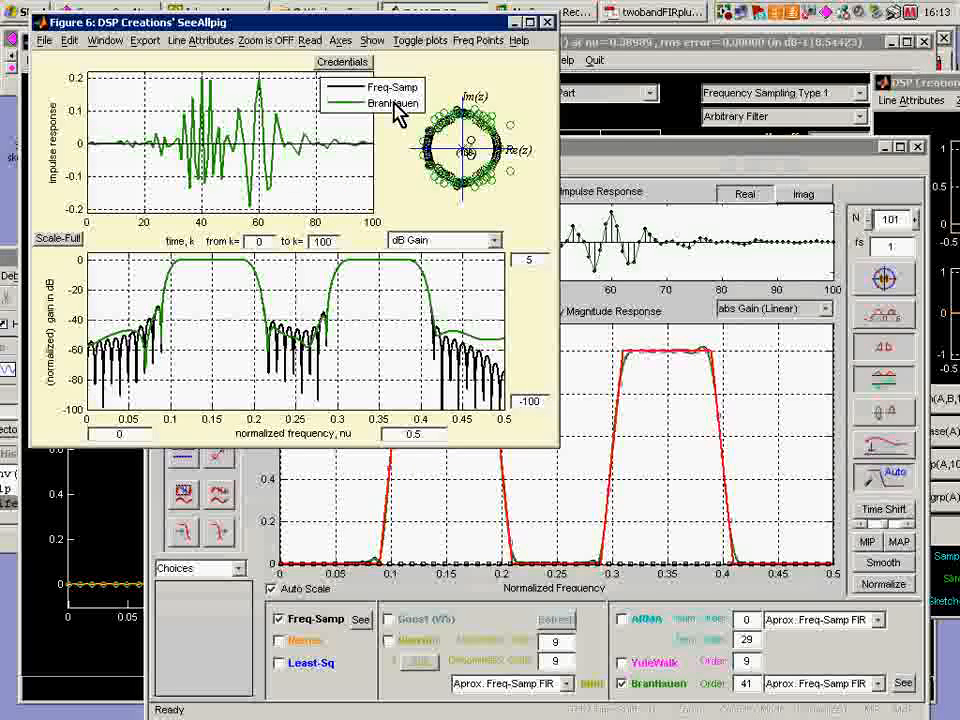
pyautogui.click(407, 41)
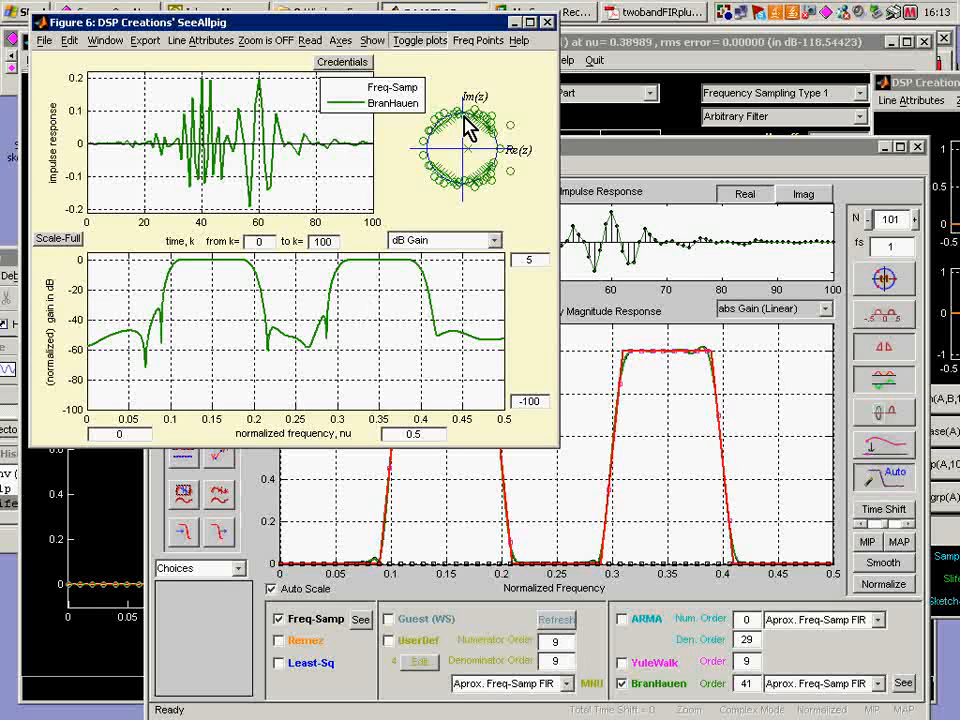
pyautogui.click(493, 243)
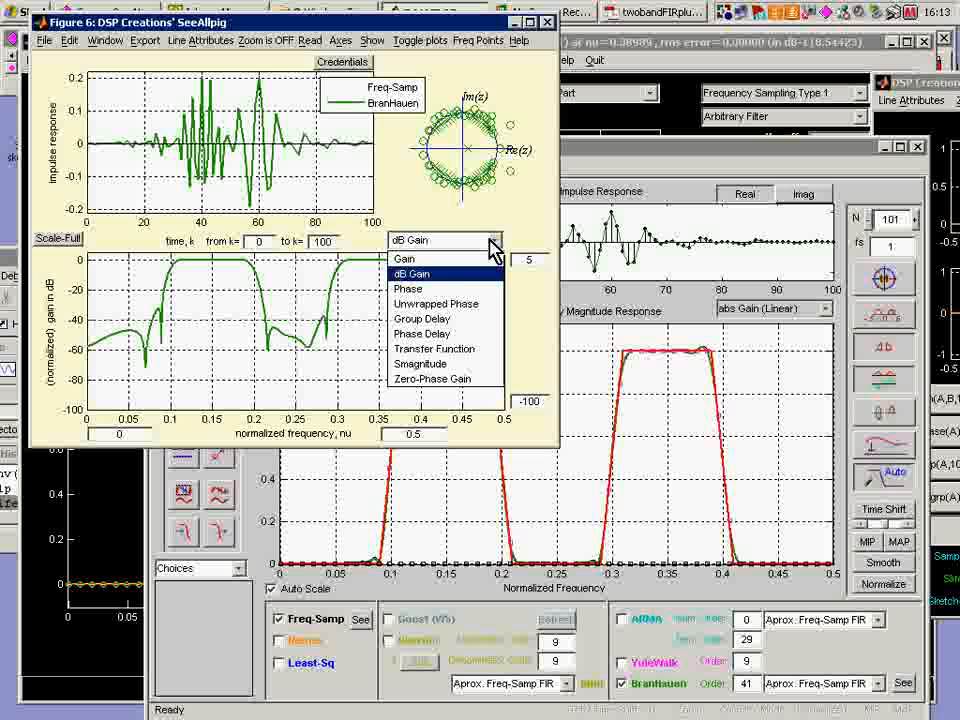
pyautogui.click(452, 319)
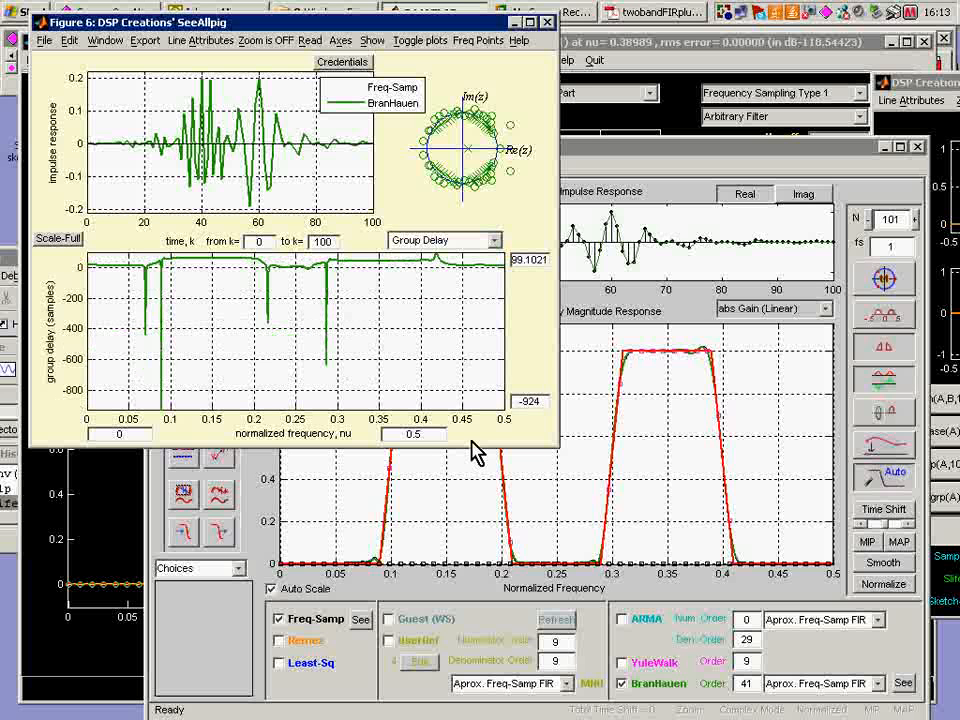
# Step: Set the BranHauen group delay plot's vertical range to 30 through 70 samples
pyautogui.doubleClick(534, 401)
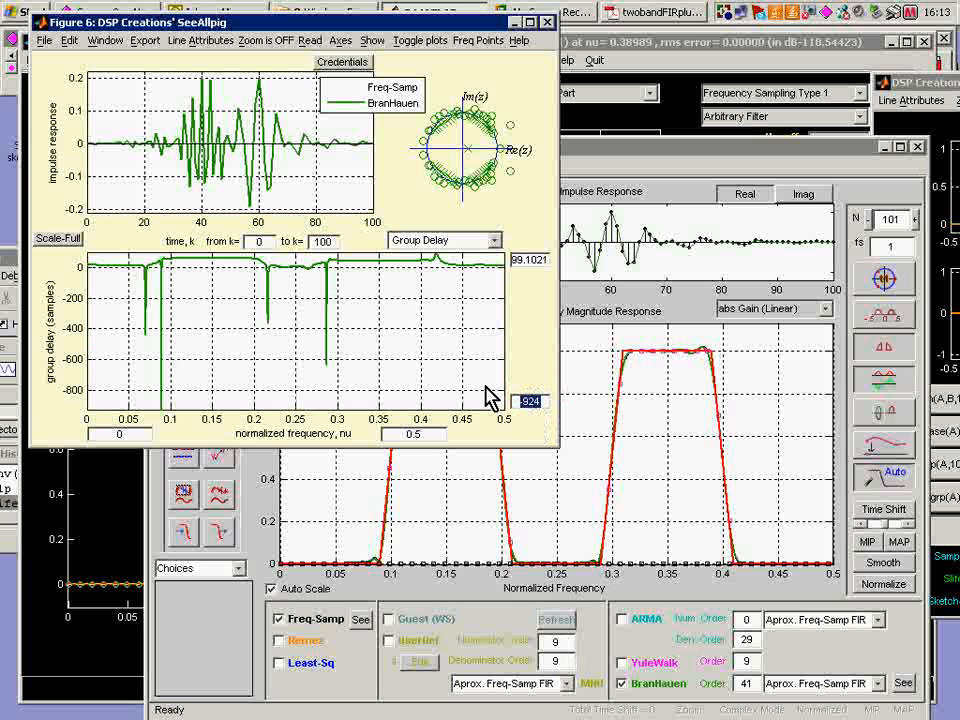
pyautogui.write('30')
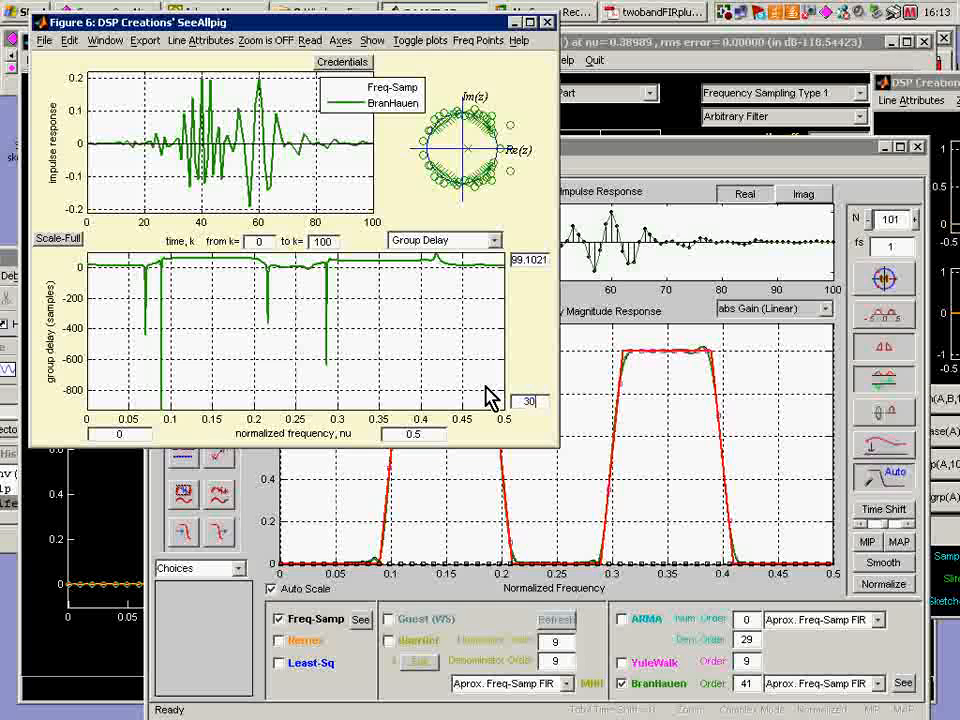
pyautogui.press('Return')
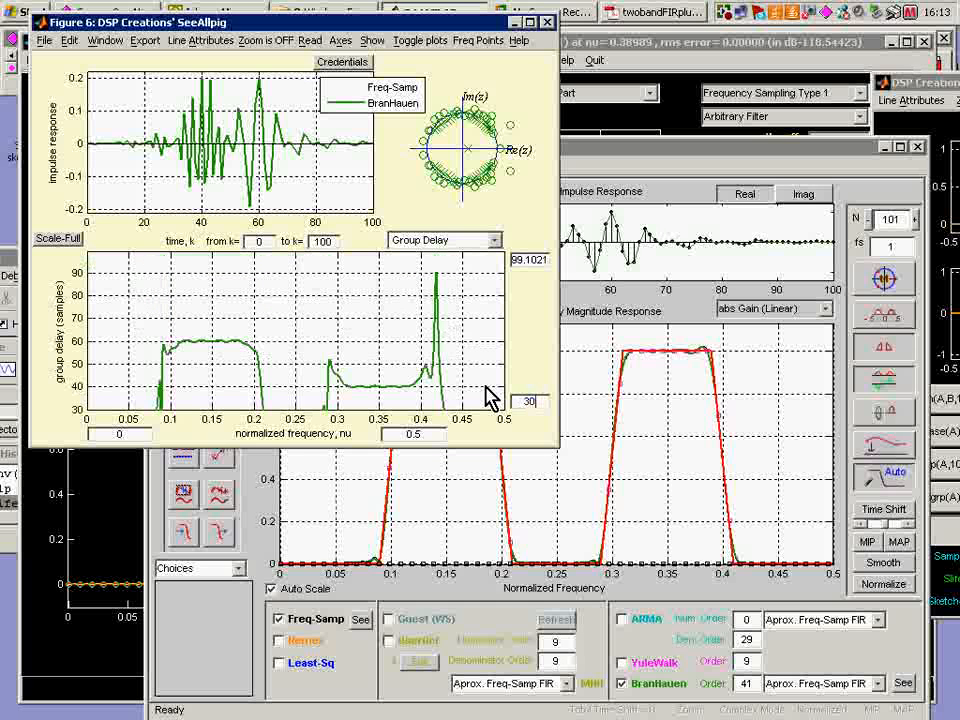
pyautogui.doubleClick(520, 260)
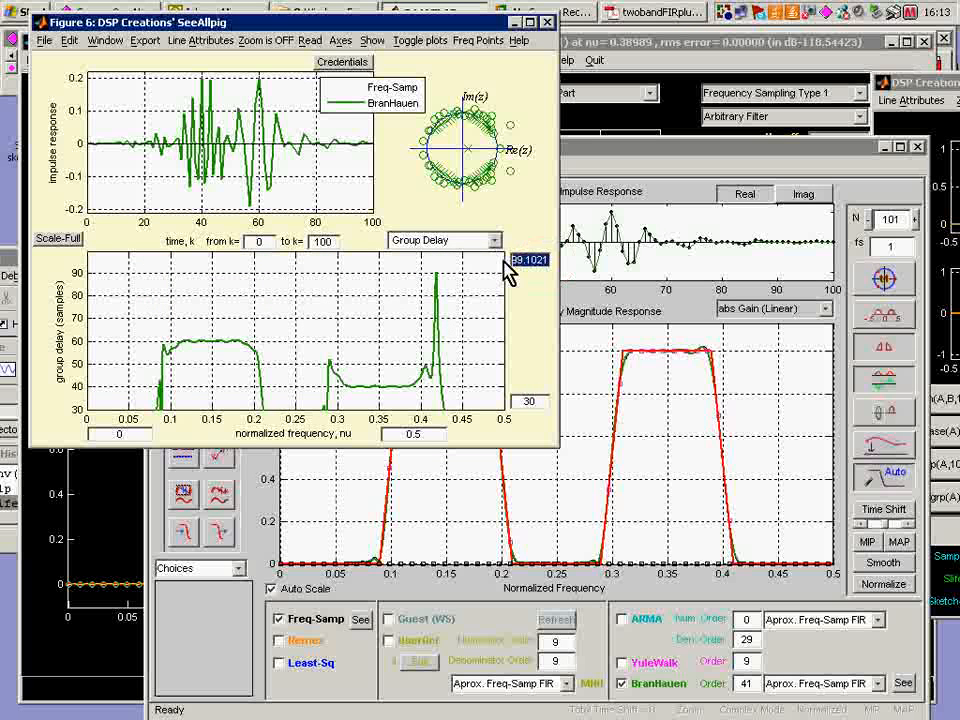
pyautogui.write('70')
pyautogui.press('Return')
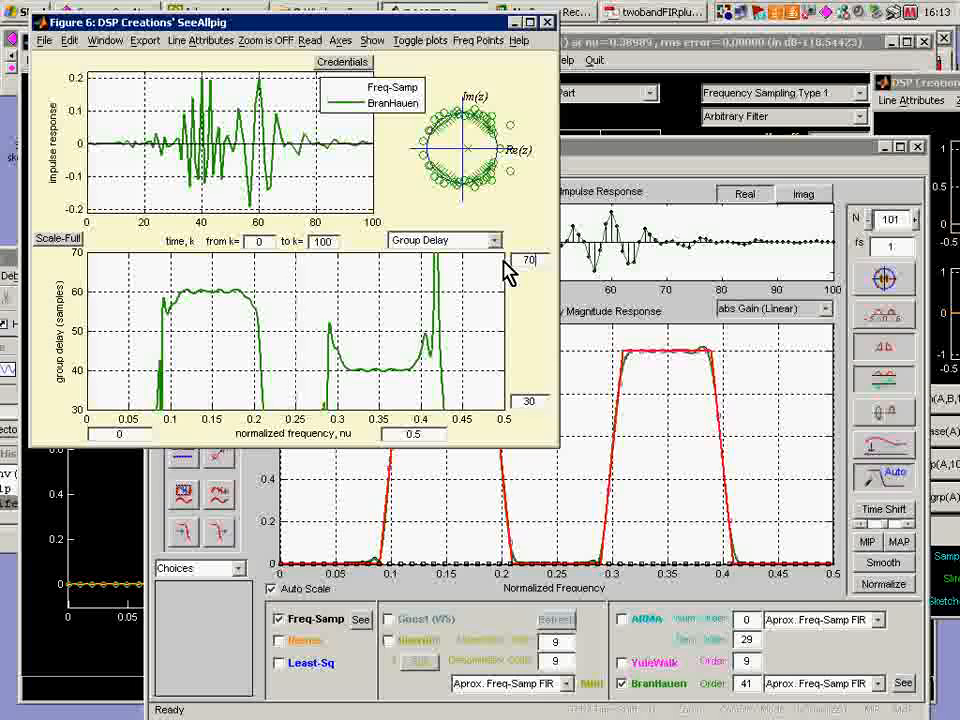
# Step: Read the BranHauen filter's group delay in each passband, near normalized frequencies 0.121 and 0.344
pyautogui.click(190, 291)
pyautogui.moveTo(199, 291)
pyautogui.mouseDown()
pyautogui.moveTo(229, 291)
pyautogui.moveTo(188, 291)
pyautogui.mouseUp()
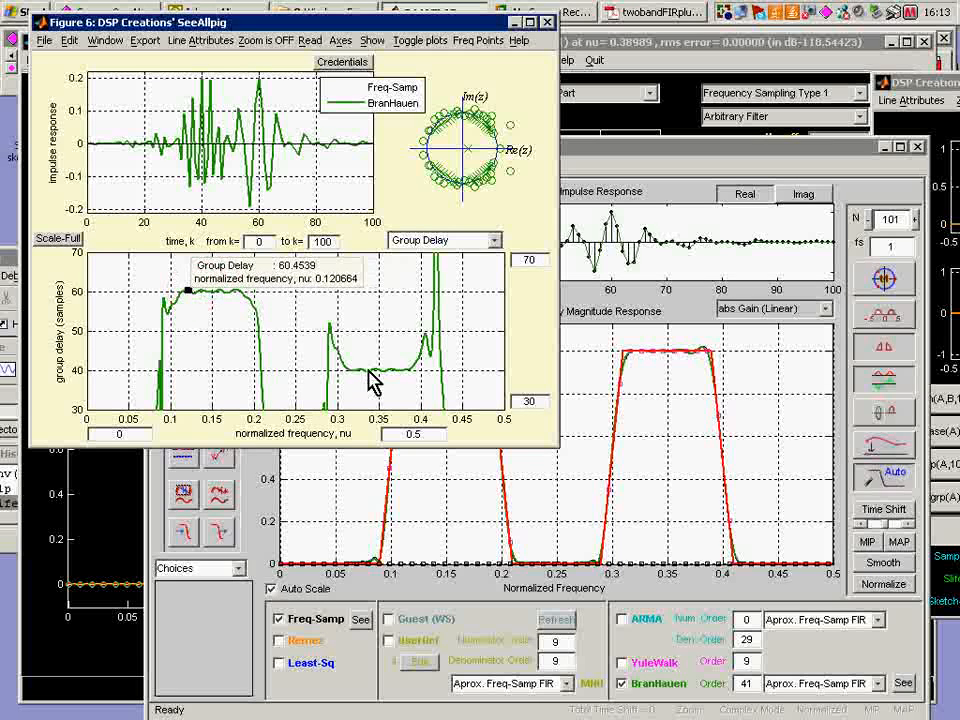
pyautogui.moveTo(368, 379)
pyautogui.mouseDown()
pyautogui.moveTo(418, 374)
pyautogui.moveTo(374, 370)
pyautogui.mouseUp()
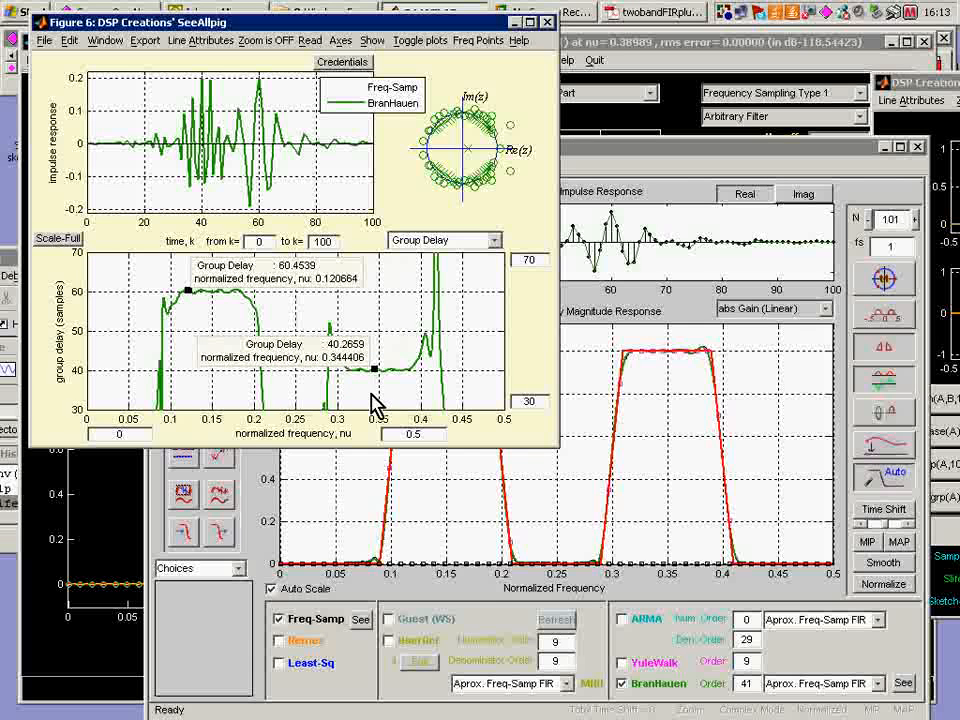